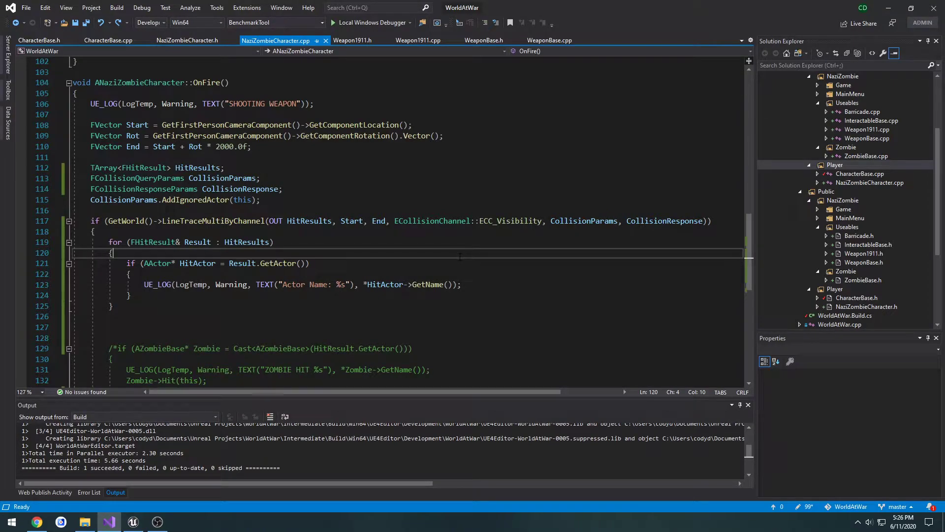
# Step: Switch to Unreal Editor and examine the collision responses of the low wall nearest the camera
pyautogui.click(133, 521)
pyautogui.click(259, 268)
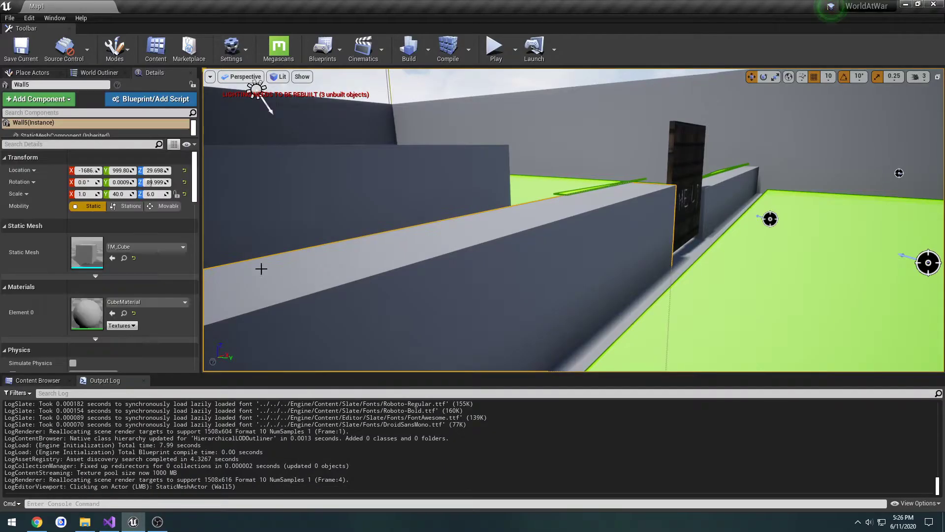
pyautogui.scroll(-5, 125, 226)
pyautogui.scroll(-5, 124, 225)
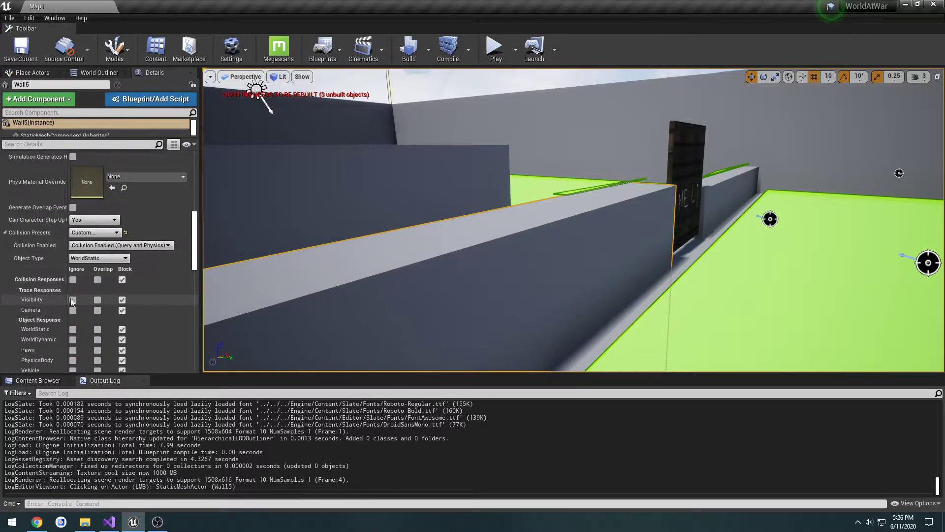
# Step: Compare the wall's trace responses with the ECC_Visibility channel used by the line trace in OnFire
pyautogui.click(110, 522)
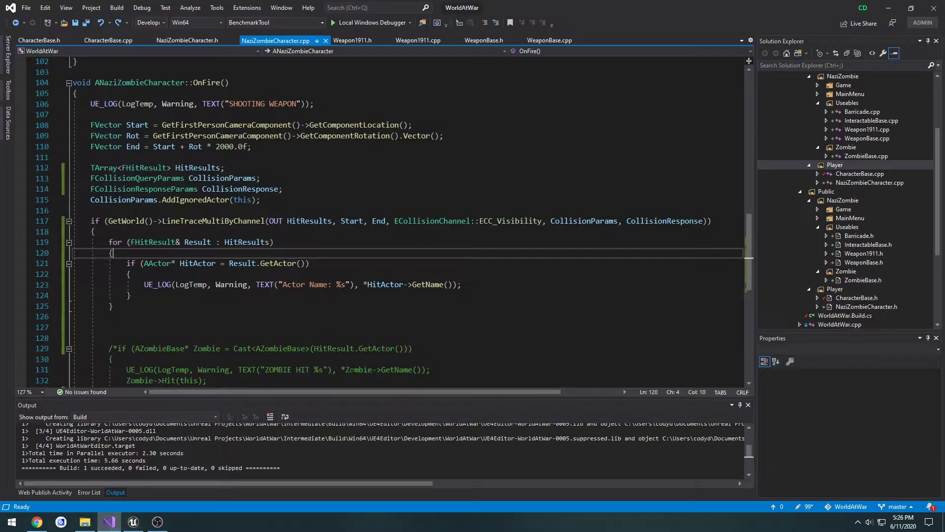
pyautogui.click(132, 522)
pyautogui.moveTo(486, 266); pyautogui.dragTo(470, 271, button='right')
pyautogui.press('s')
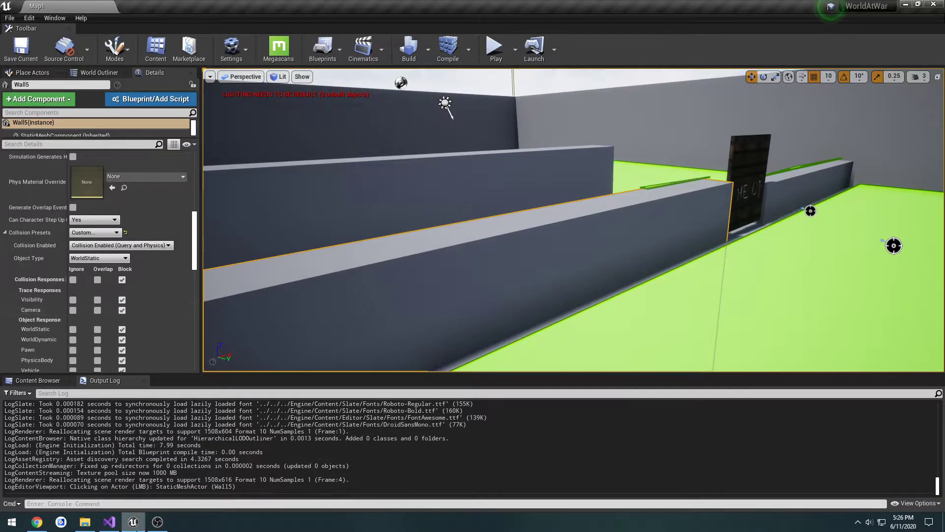
pyautogui.click(110, 522)
pyautogui.doubleClick(509, 220)
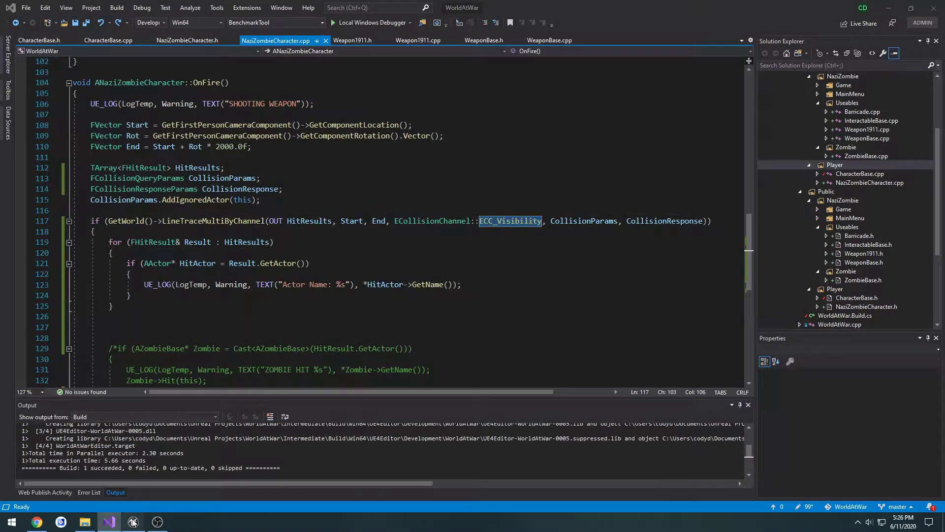
pyautogui.hotkey('alt', 'Tab')
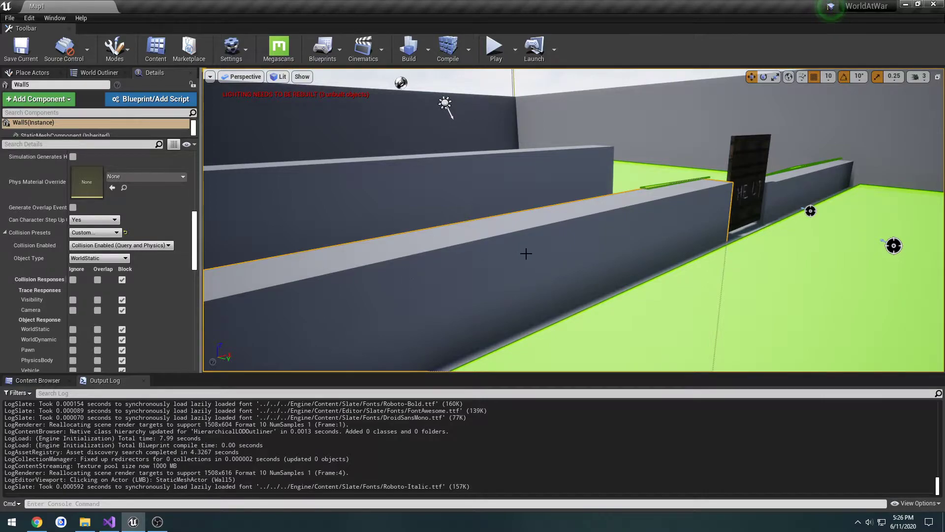
# Step: Try setting the nearest low wall's Visibility trace response to Overlap
pyautogui.moveTo(526, 253); pyautogui.dragTo(452, 235, button='right')
pyautogui.moveTo(521, 223); pyautogui.dragTo(645, 251, button='right')
pyautogui.moveTo(565, 73); pyautogui.dragTo(509, 179, button='right')
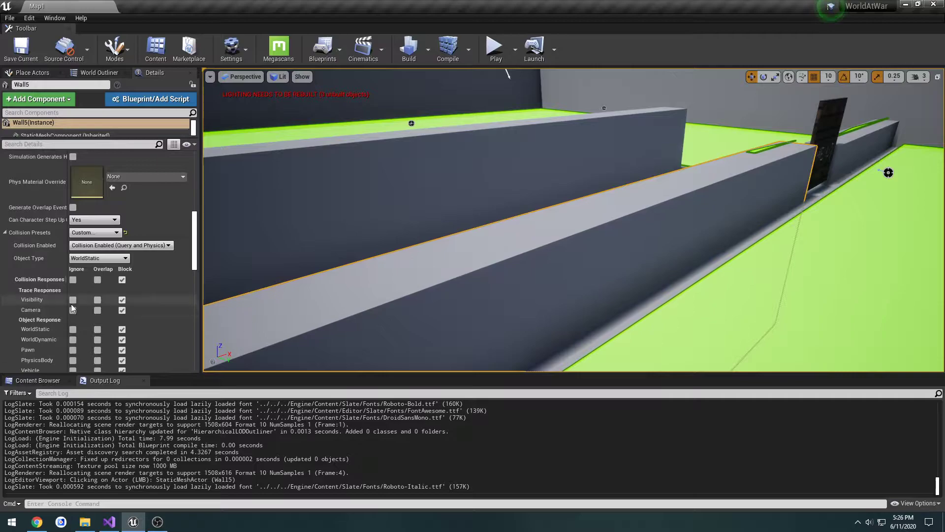
pyautogui.click(97, 300)
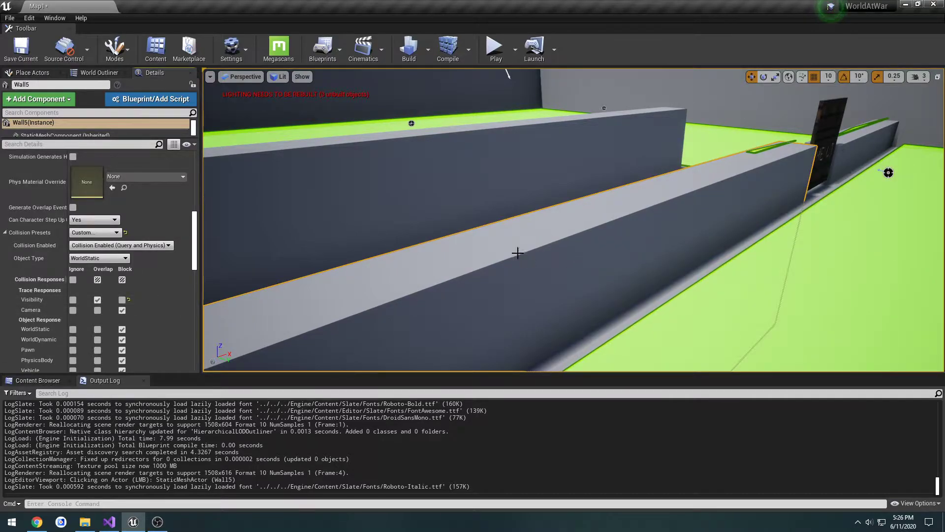
# Step: Undo the wall's Visibility response change and reselect the nearest low wall
pyautogui.click(470, 176)
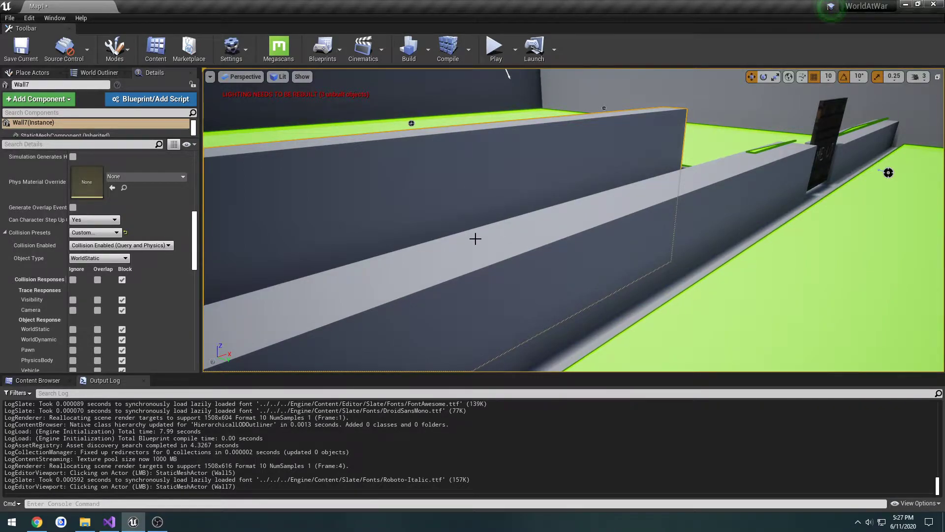
pyautogui.hotkey('ctrl', 'z')
pyautogui.hotkey('ctrl', 'z')
pyautogui.click(525, 245)
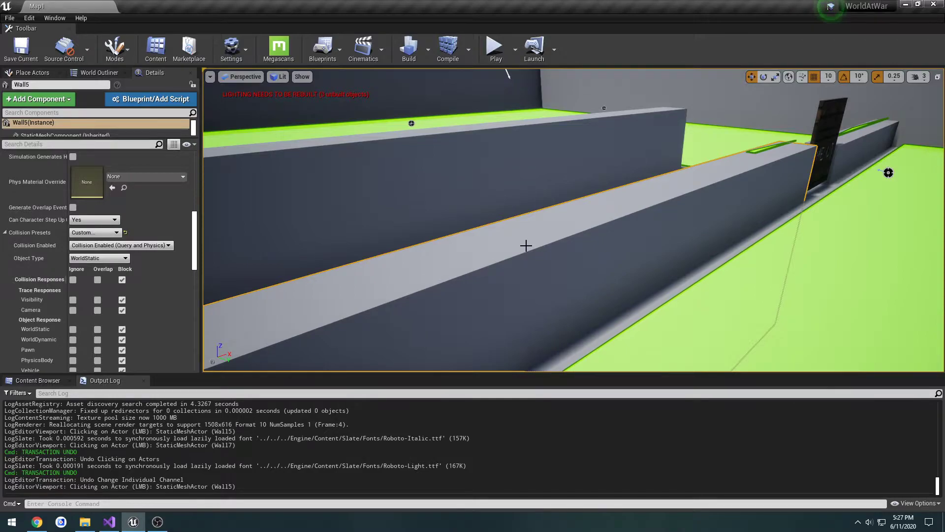
# Step: Add a trace channel named BulletTrace with default response Block to the project's collision settings
pyautogui.click(241, 55)
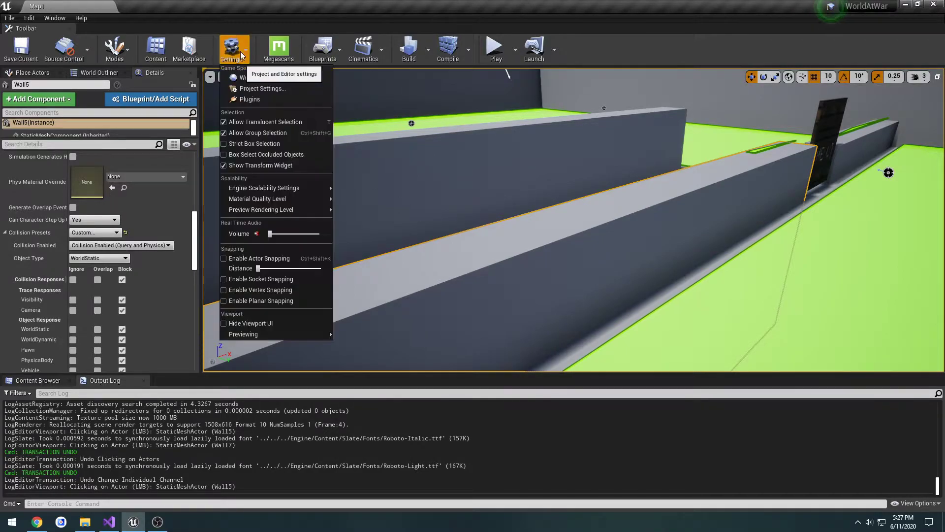
pyautogui.click(259, 89)
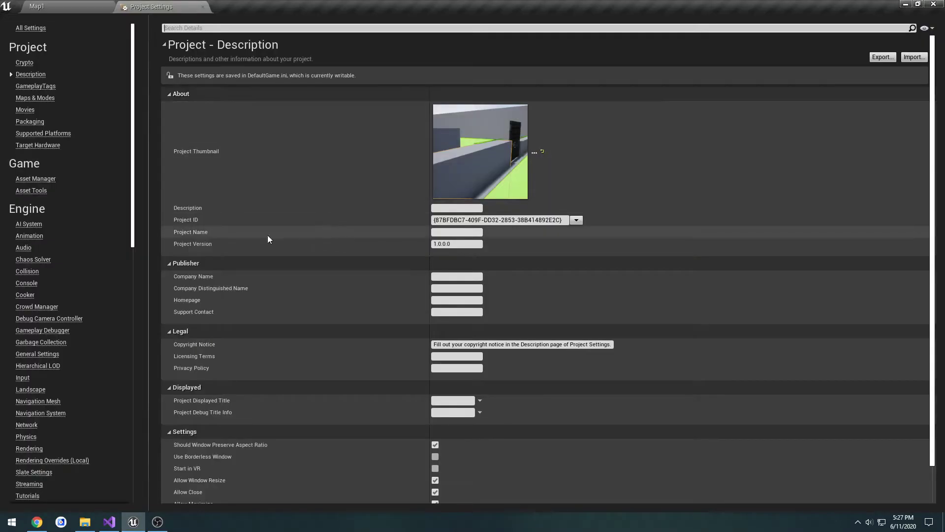
pyautogui.click(23, 273)
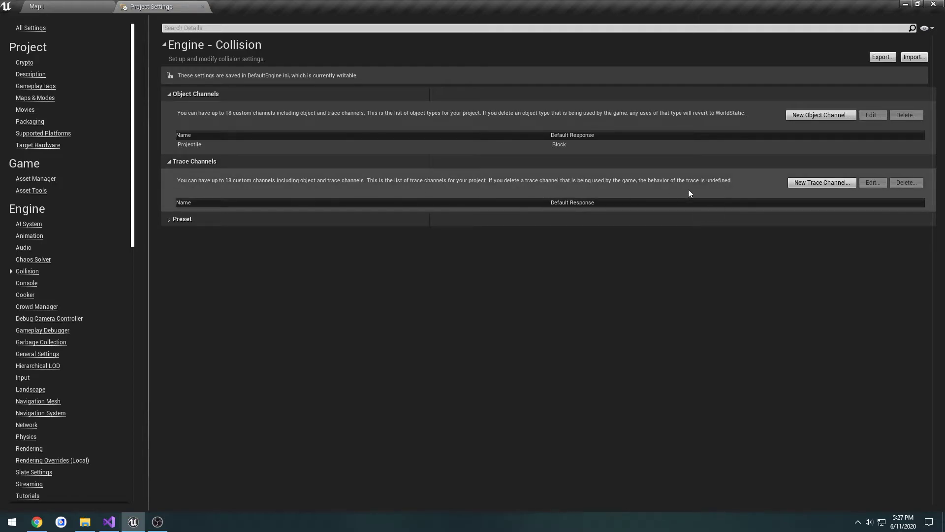
pyautogui.click(805, 183)
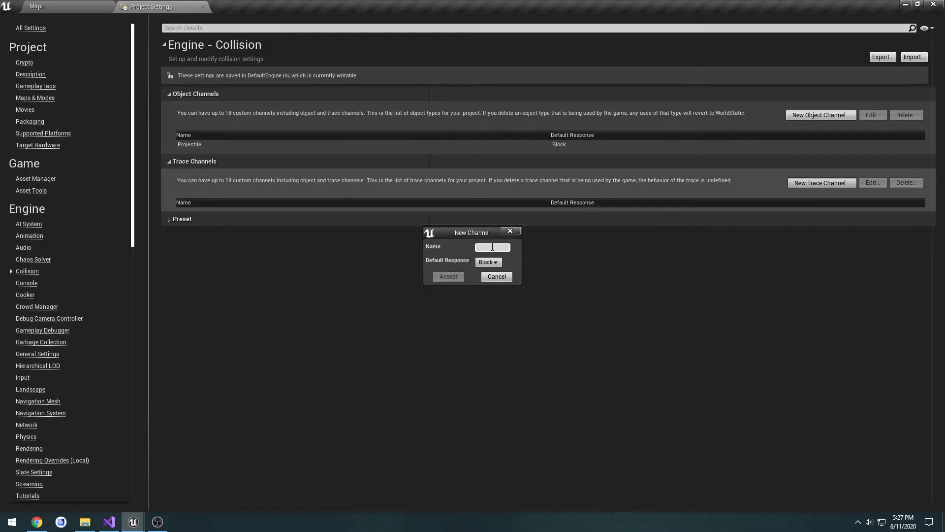
pyautogui.write('BulletTrace')
pyautogui.click(496, 262)
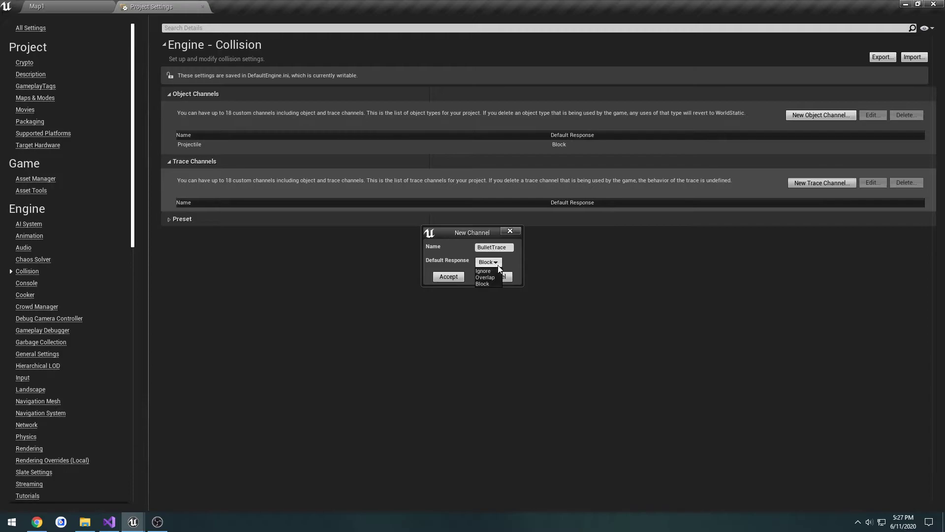
pyautogui.click(494, 261)
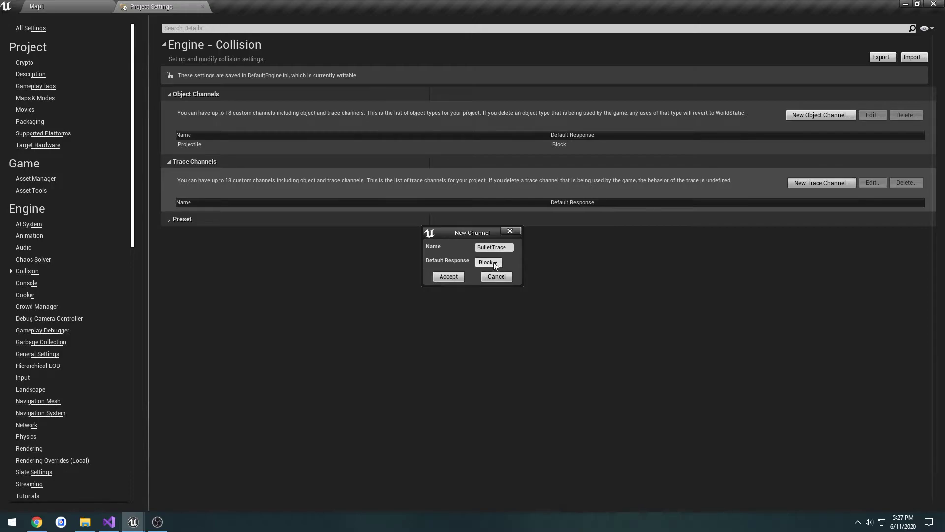
pyautogui.click(449, 277)
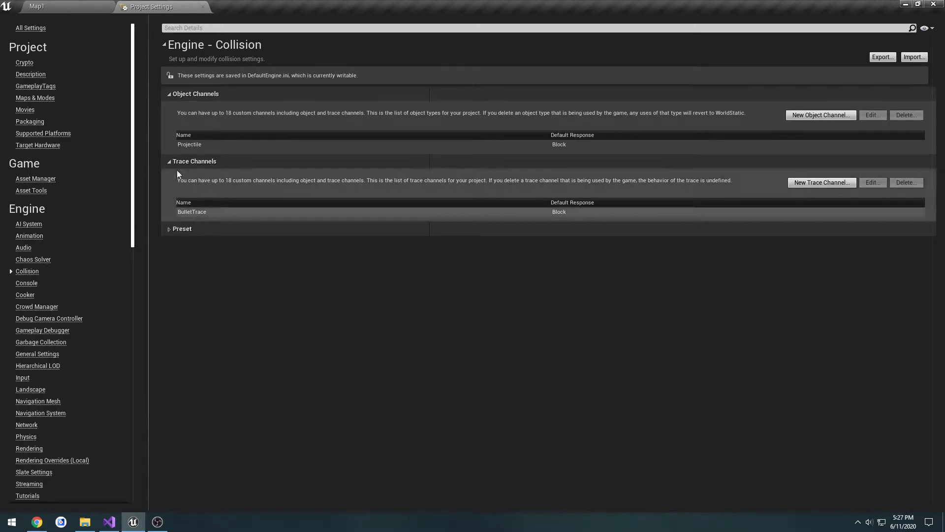
# Step: Save the changes from the level editor and return to the project's collision settings
pyautogui.click(66, 9)
pyautogui.click(9, 18)
pyautogui.click(31, 101)
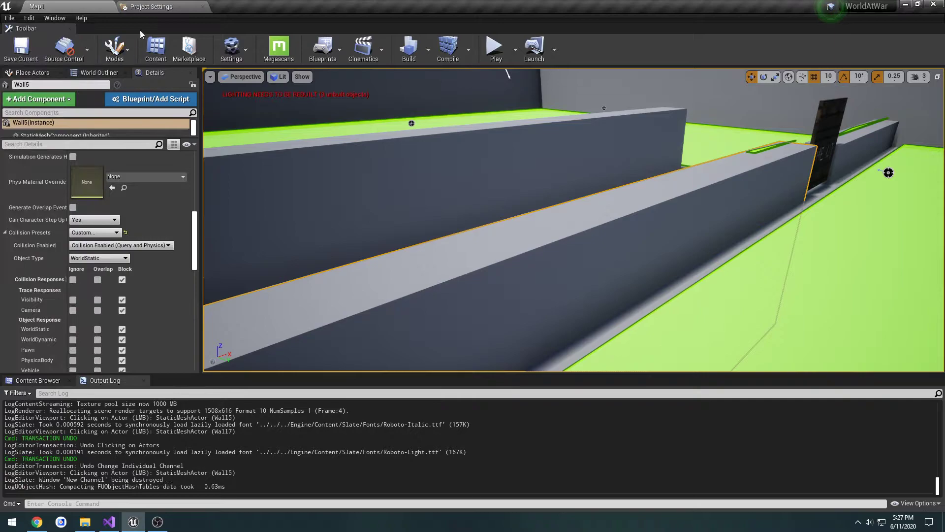
pyautogui.click(150, 6)
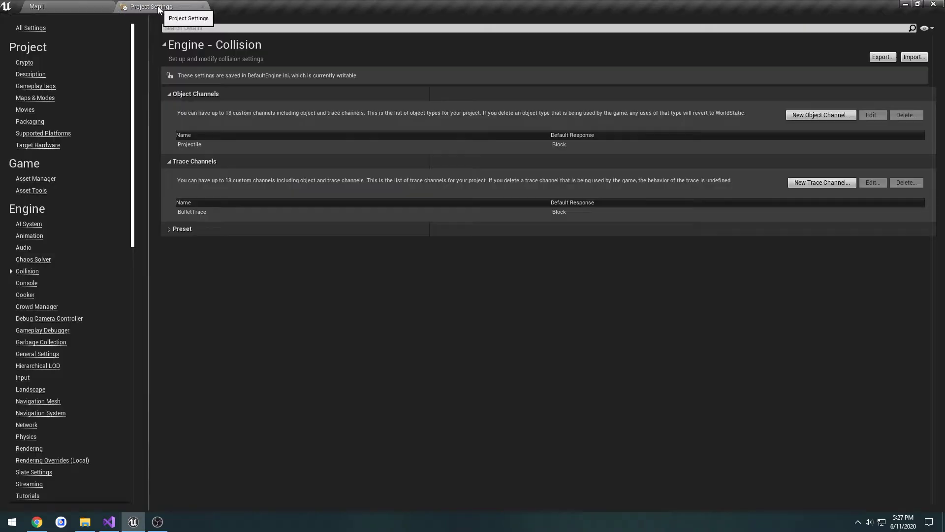
# Step: Switch to Visual Studio and replace ECC_Visibility with ECC_GameTraceChannel1 in OnFire's LineTraceMultiByChannel call
pyautogui.click(109, 521)
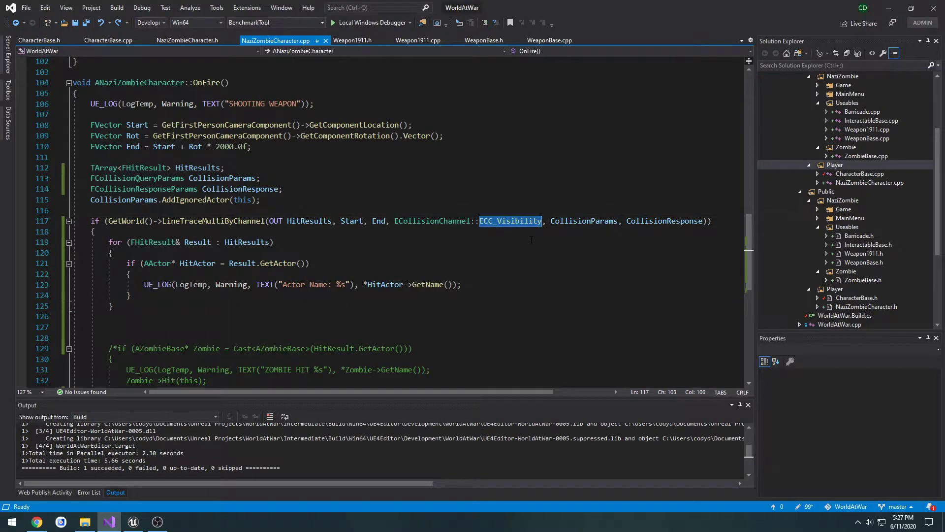
pyautogui.press('BackSpace')
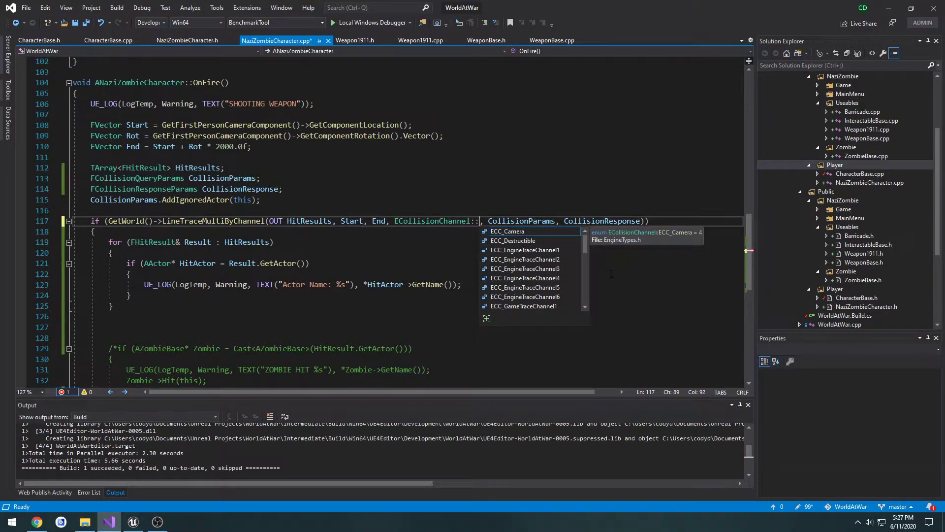
pyautogui.press('Down')
pyautogui.press('Down')
pyautogui.press('Down')
pyautogui.press('Down')
pyautogui.press('Down')
pyautogui.press('Down')
pyautogui.press('Down')
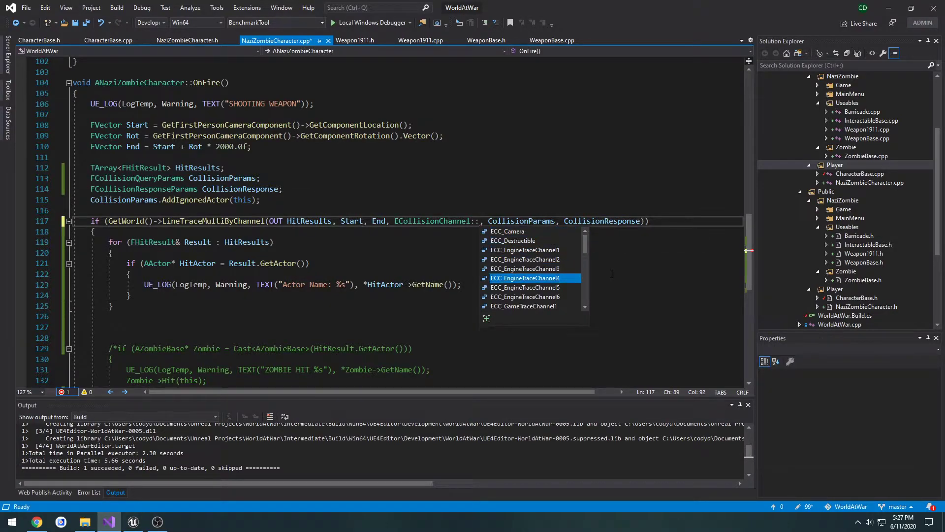
pyautogui.press('Down')
pyautogui.press('Down')
pyautogui.press('Down')
pyautogui.press('Down')
pyautogui.press('Down')
pyautogui.press('Down')
pyautogui.press('Down')
pyautogui.press('Down')
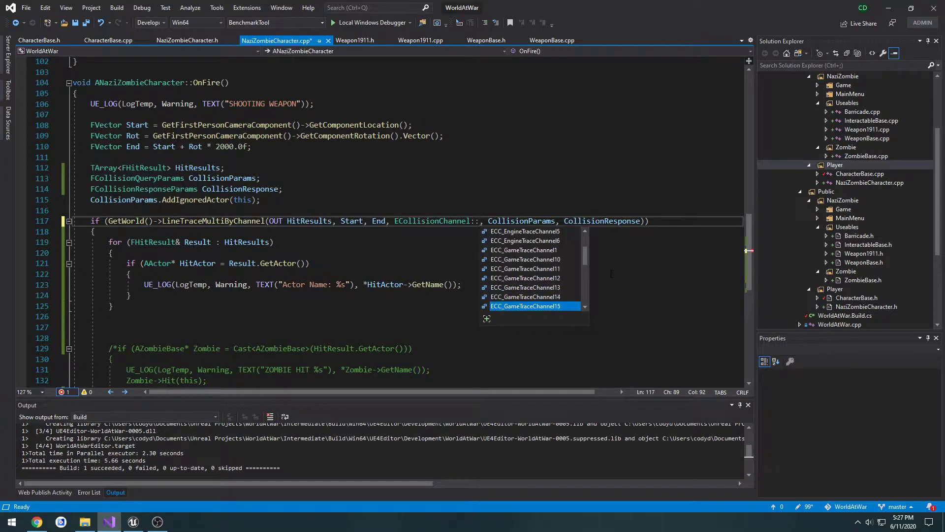
pyautogui.press('Up')
pyautogui.press('Up')
pyautogui.press('Up')
pyautogui.press('Up')
pyautogui.press('Up')
pyautogui.press('Up')
pyautogui.press('Up')
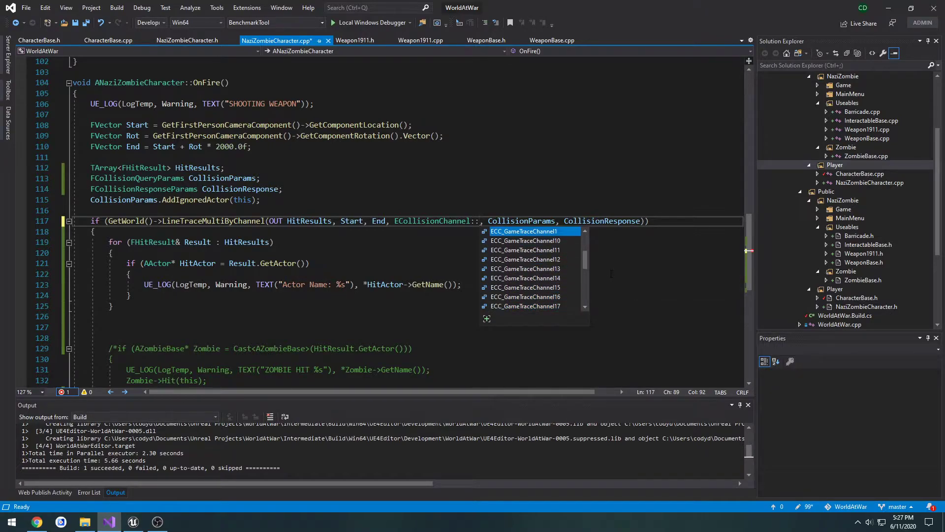
pyautogui.press('Down')
pyautogui.press('Down')
pyautogui.press('Down')
pyautogui.press('Down')
pyautogui.press('Down')
pyautogui.press('Down')
pyautogui.press('Down')
pyautogui.press('Down')
pyautogui.press('Down')
pyautogui.press('Down')
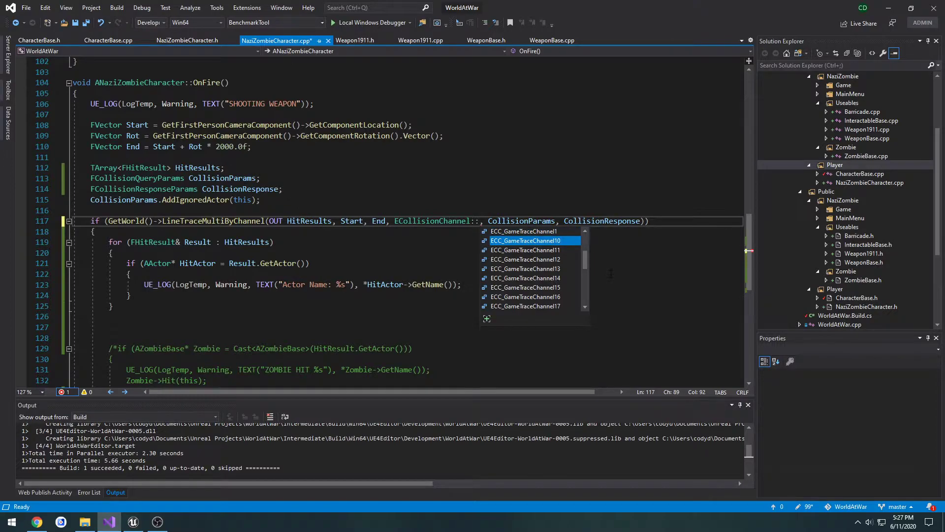
pyautogui.press('Up')
pyautogui.press('Up')
pyautogui.press('Up')
pyautogui.press('Up')
pyautogui.press('Up')
pyautogui.press('Up')
pyautogui.press('Up')
pyautogui.press('Up')
pyautogui.press('Up')
pyautogui.press('Up')
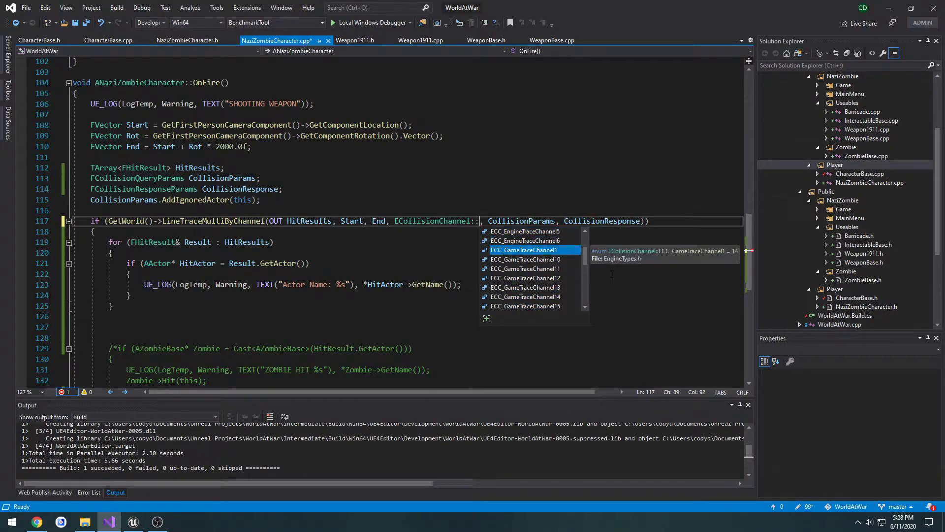
pyautogui.press('Tab')
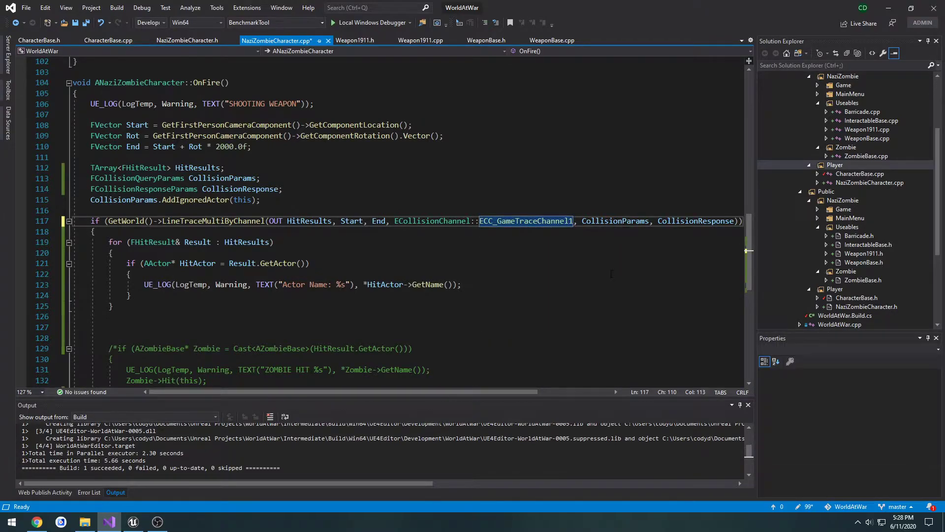
# Step: Open DefaultEngine.ini from the WorldAtWar project's Config folder in Notepad++ and examine its CollisionProfile section
pyautogui.hotkey('alt', 'Tab')
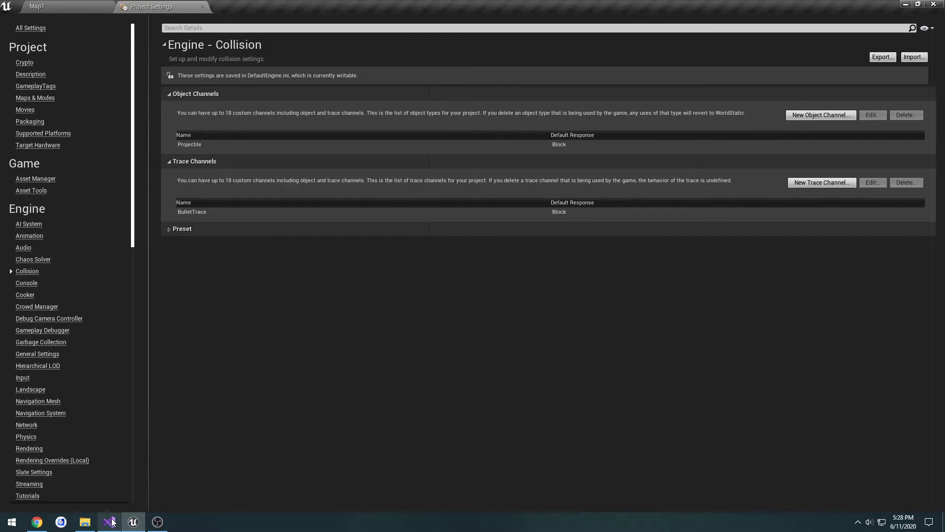
pyautogui.hotkey('alt', 'Tab')
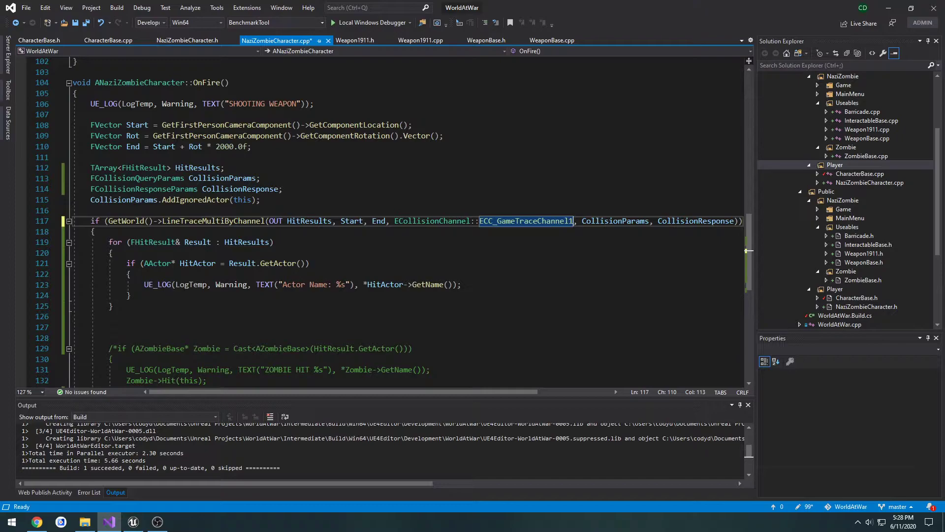
pyautogui.click(85, 521)
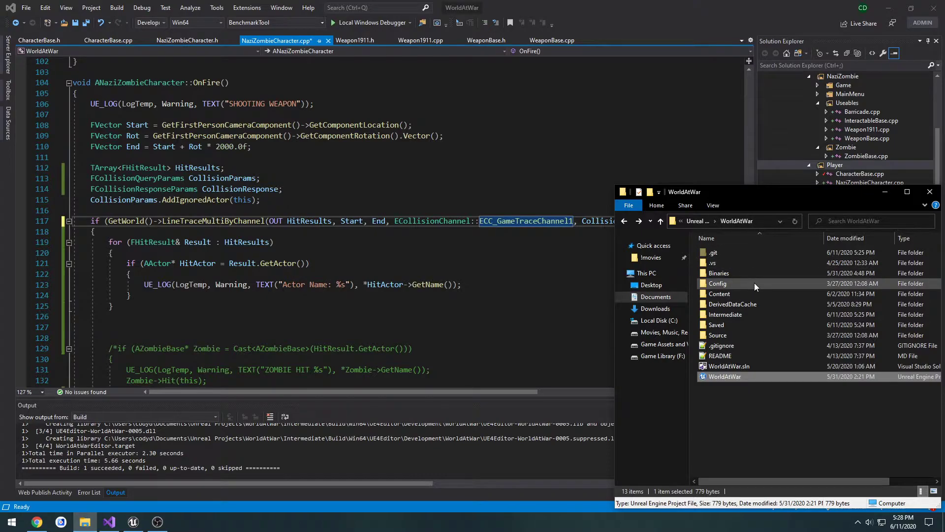
pyautogui.doubleClick(733, 283)
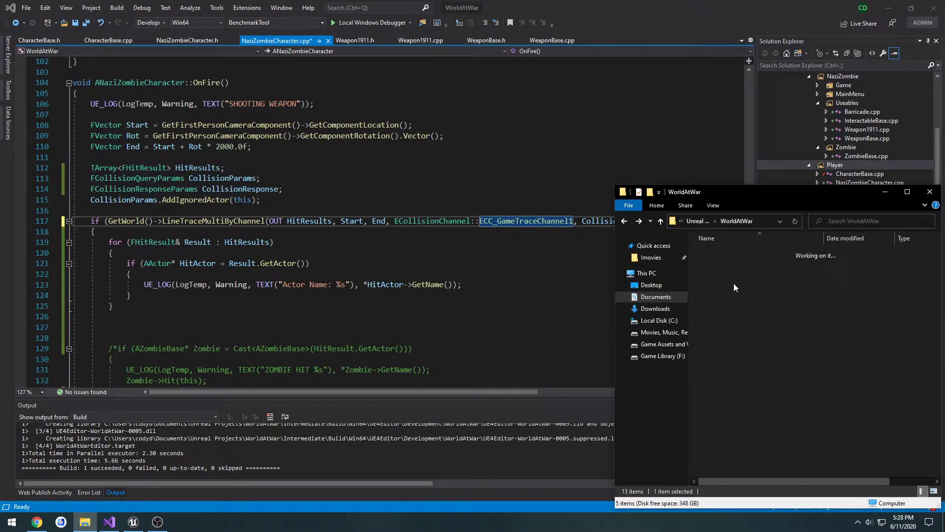
pyautogui.doubleClick(758, 273)
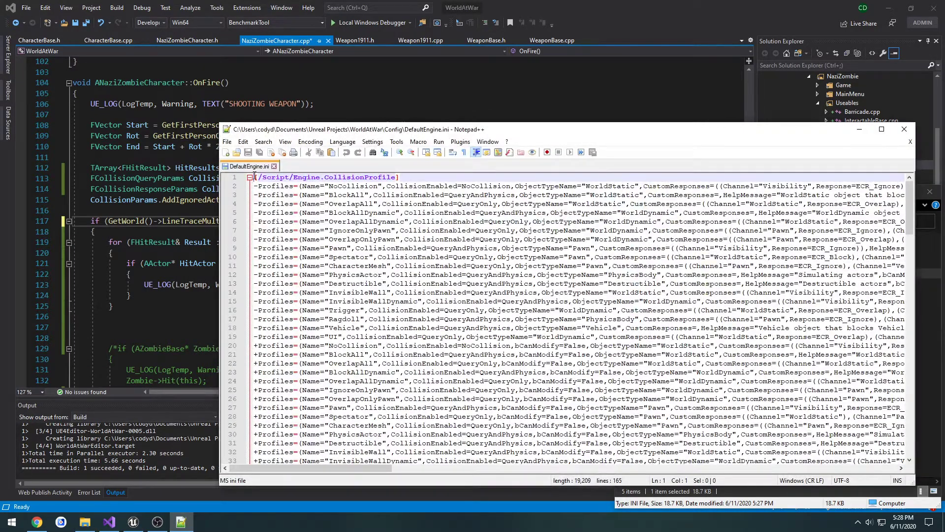
pyautogui.moveTo(255, 178); pyautogui.dragTo(463, 183)
pyautogui.click(462, 183)
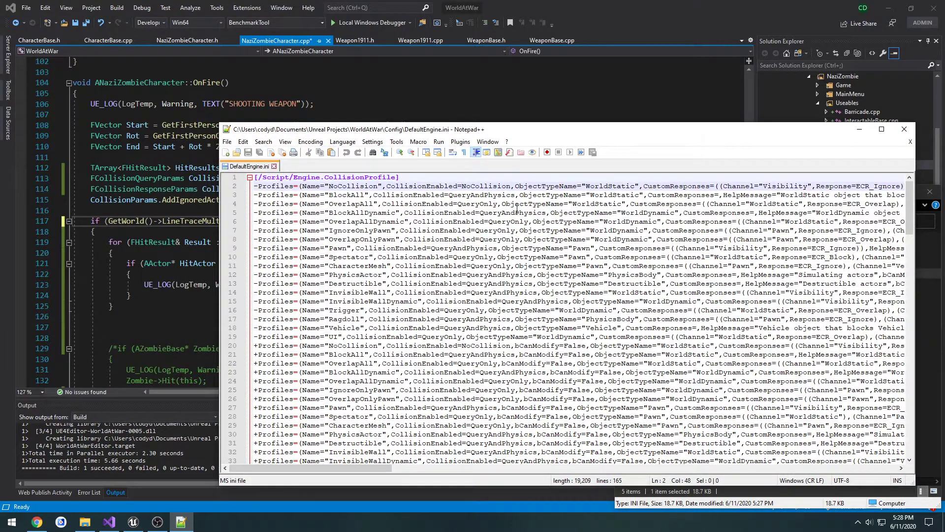
# Step: Search DefaultEngine.ini in Notepad++ for bullettrace
pyautogui.hotkey('alt', 'Tab')
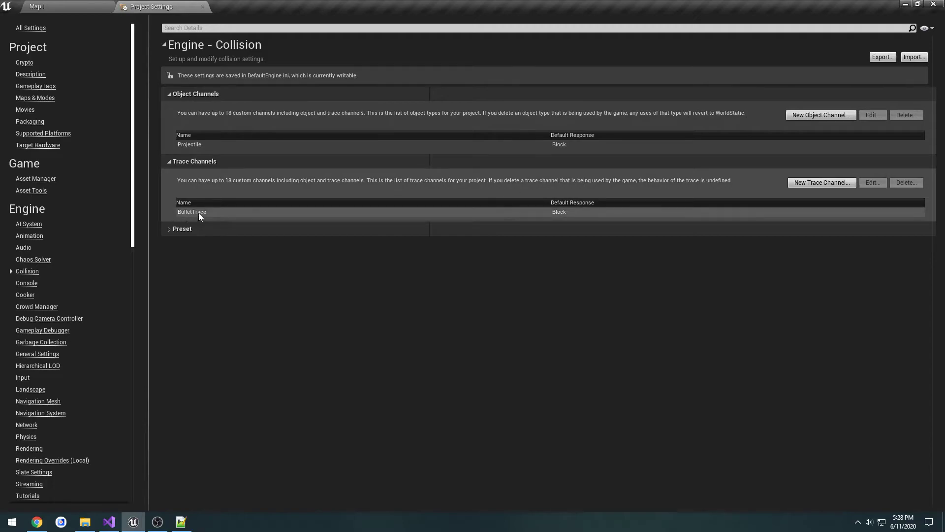
pyautogui.click(181, 522)
pyautogui.doubleClick(529, 319)
pyautogui.hotkey('ctrl', 'f')
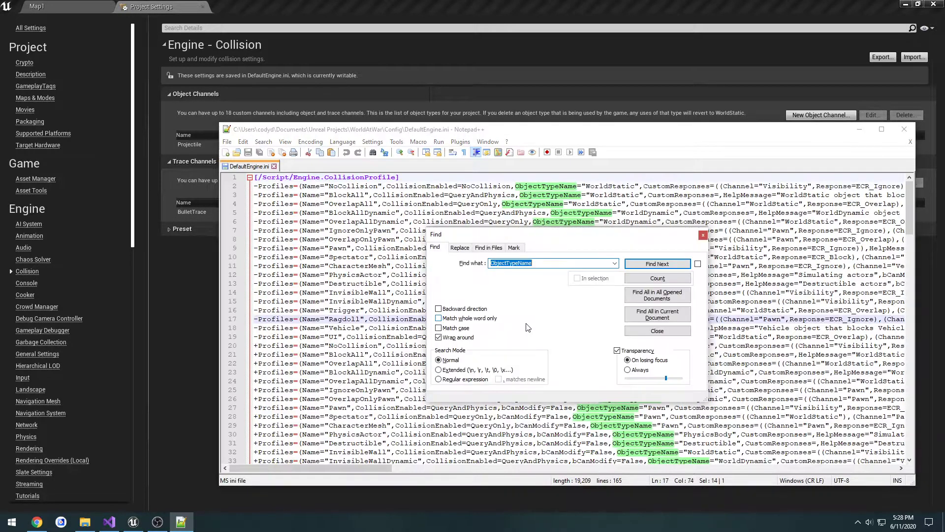
pyautogui.write('bullet t')
pyautogui.press('BackSpace')
pyautogui.press('BackSpace')
pyautogui.write('trace')
pyautogui.press('Return')
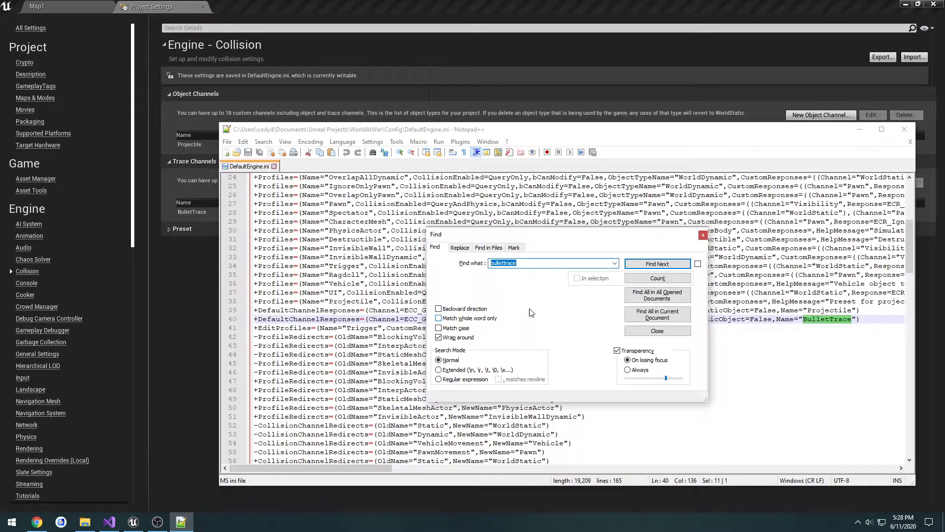
pyautogui.click(703, 235)
# Step: Examine which game trace channels the BulletTrace and Projectile default channel response lines use in DefaultEngine.ini
pyautogui.moveTo(861, 319); pyautogui.dragTo(254, 319)
pyautogui.click(437, 320)
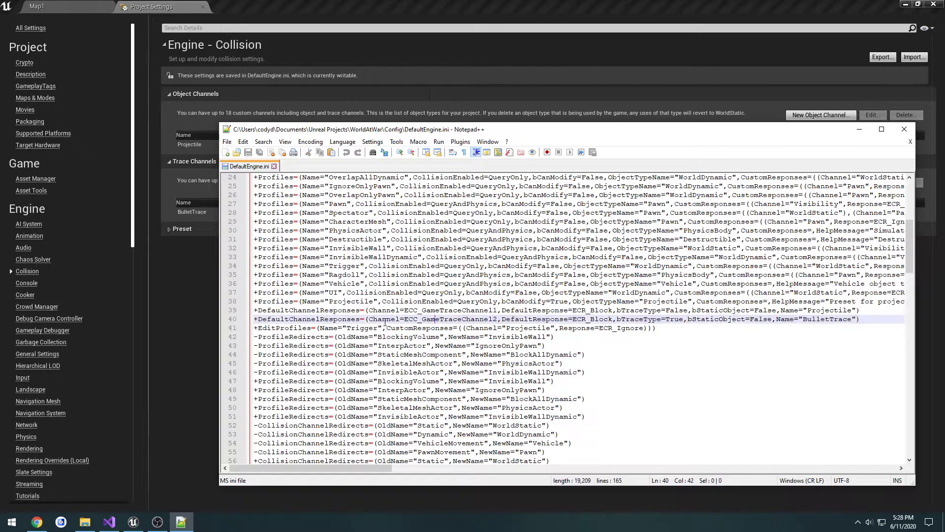
pyautogui.doubleClick(384, 319)
pyautogui.doubleClick(441, 320)
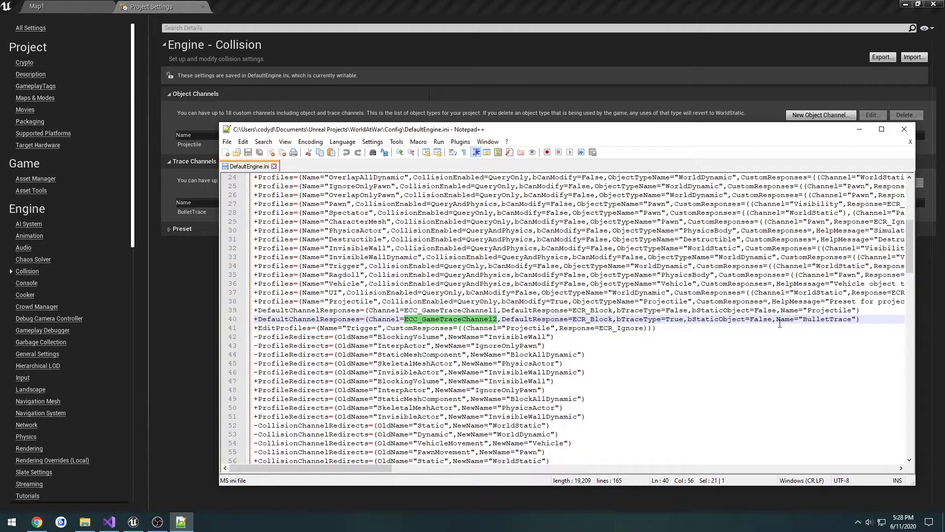
pyautogui.doubleClick(470, 311)
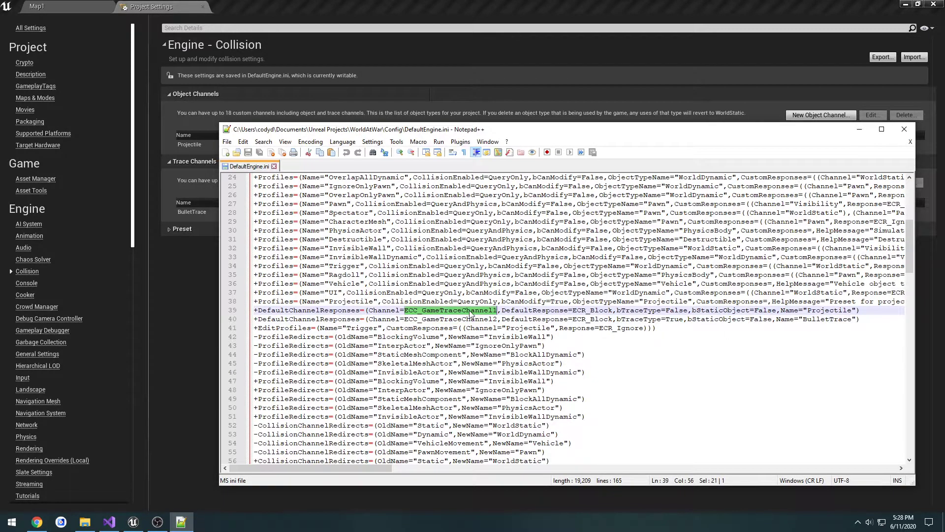
pyautogui.doubleClick(829, 310)
# Step: Switch to the Unreal editor and check the Projectile object channel in the collision settings and in Wall5's object type options
pyautogui.click(393, 56)
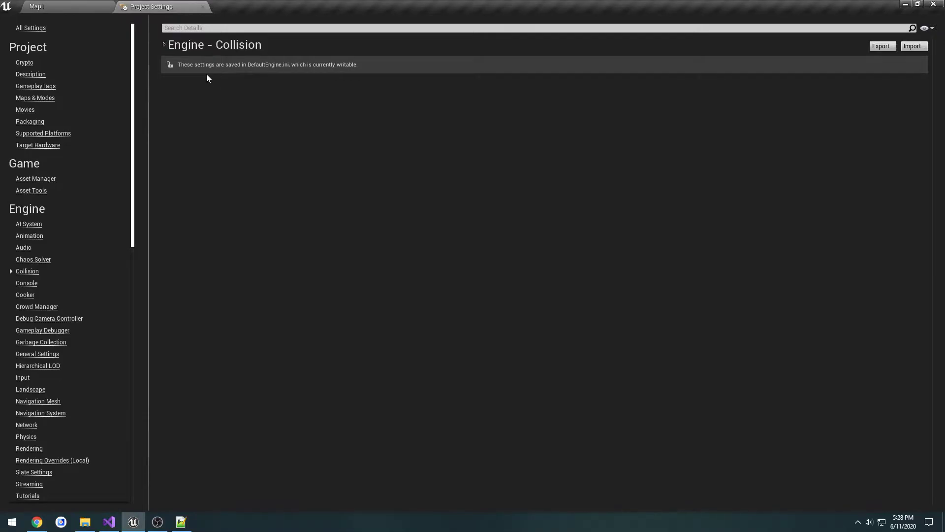
pyautogui.click(194, 146)
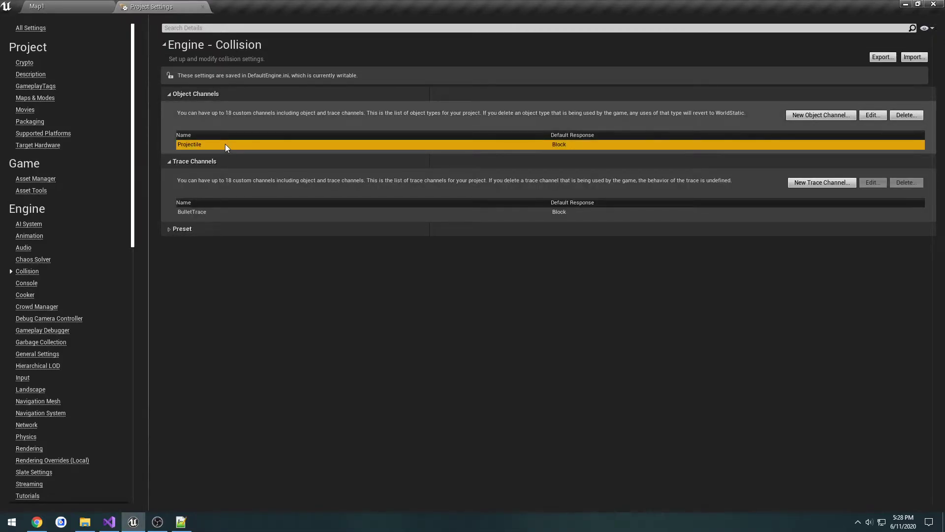
pyautogui.click(57, 6)
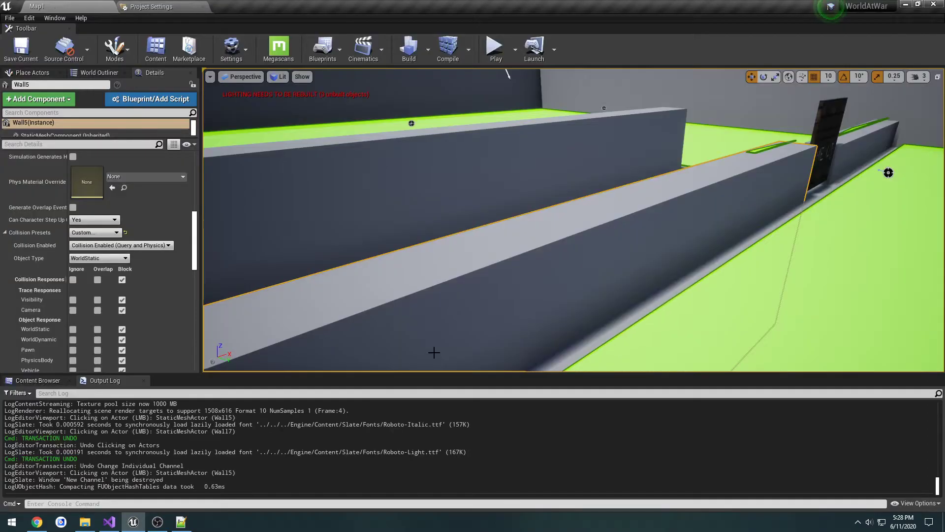
pyautogui.click(101, 258)
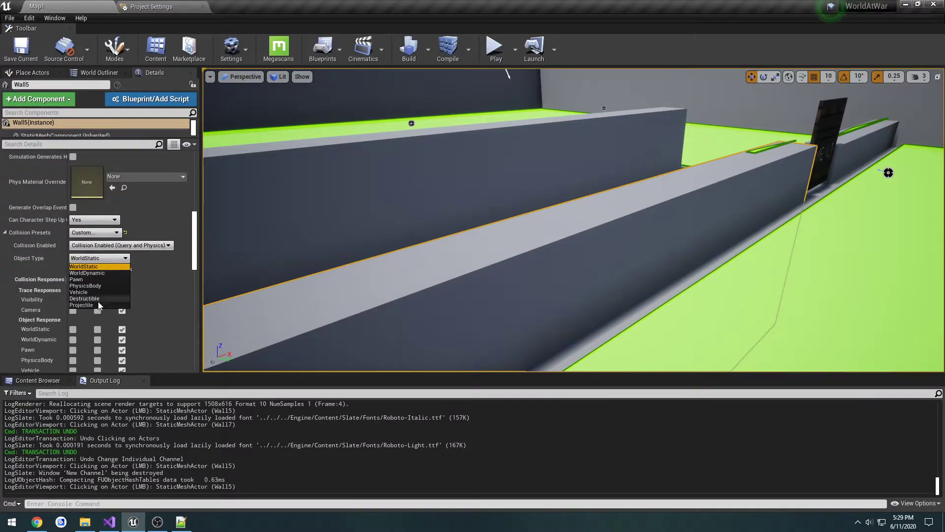
pyautogui.click(94, 258)
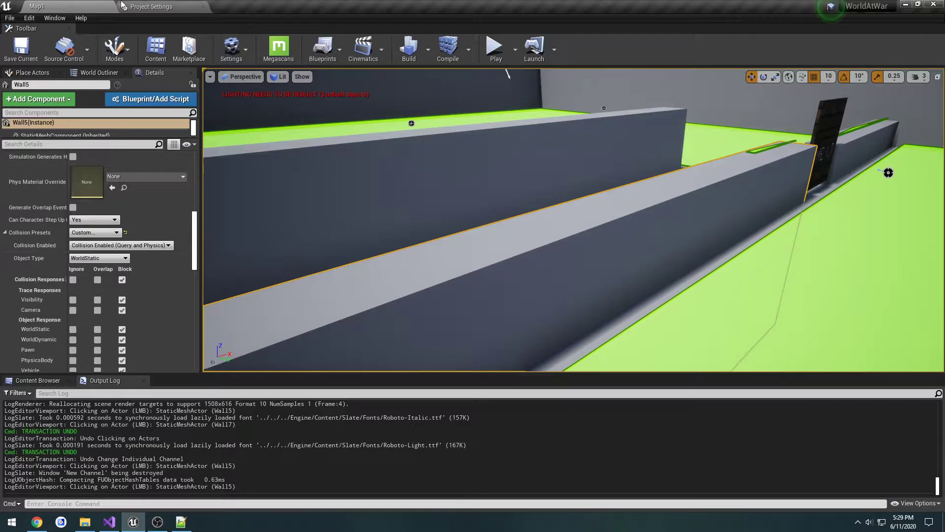
pyautogui.click(150, 6)
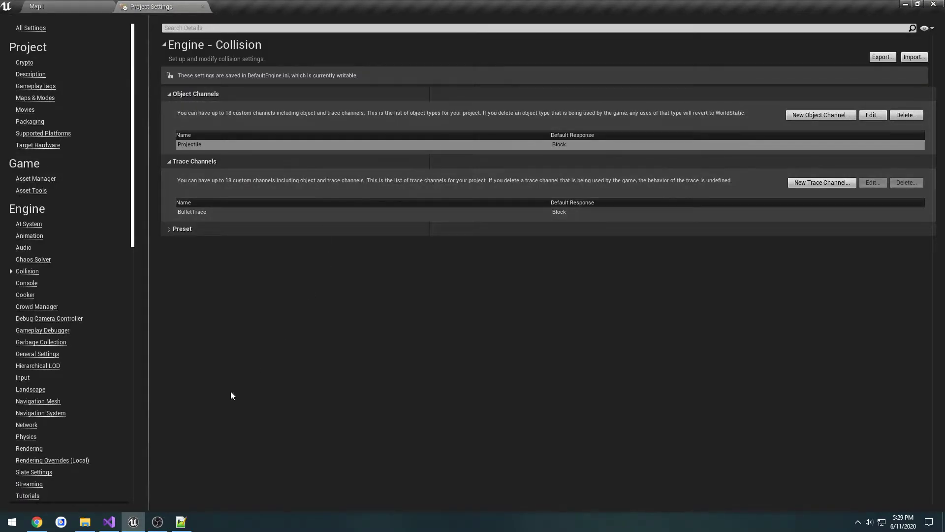
# Step: Copy ECC_GameTraceChannel2 from the BulletTrace line in DefaultEngine.ini and paste it over the channel in OnFire's LineTraceMultiByChannel call in Visual Studio
pyautogui.click(181, 523)
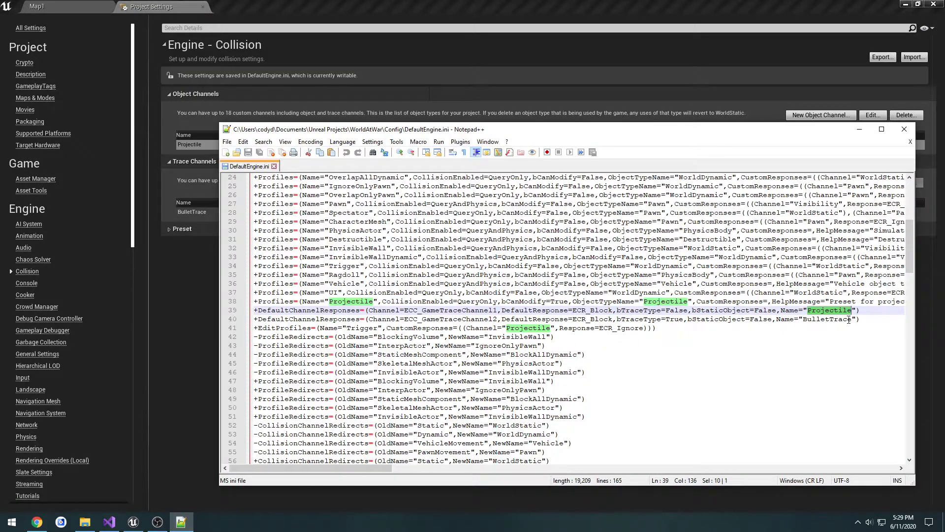
pyautogui.moveTo(860, 319); pyautogui.dragTo(800, 319)
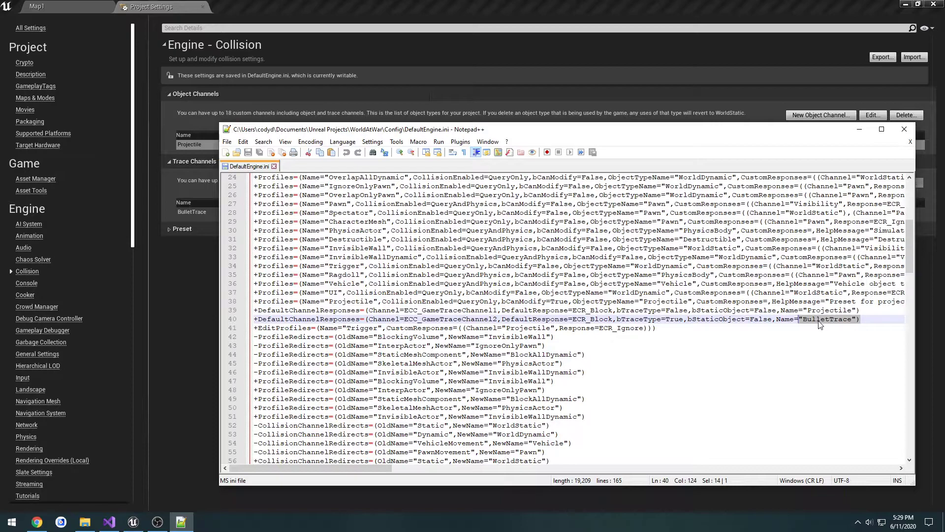
pyautogui.doubleClick(438, 319)
pyautogui.hotkey('ctrl', 'c')
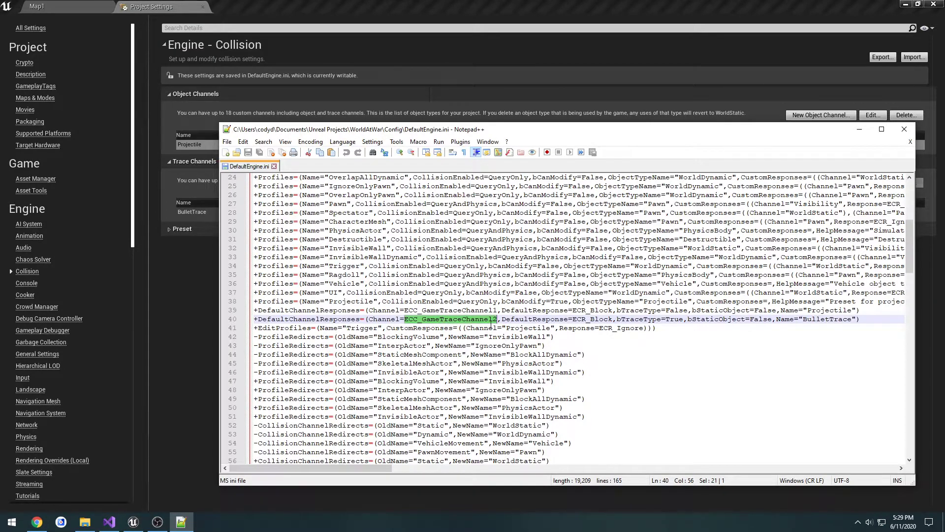
pyautogui.click(109, 522)
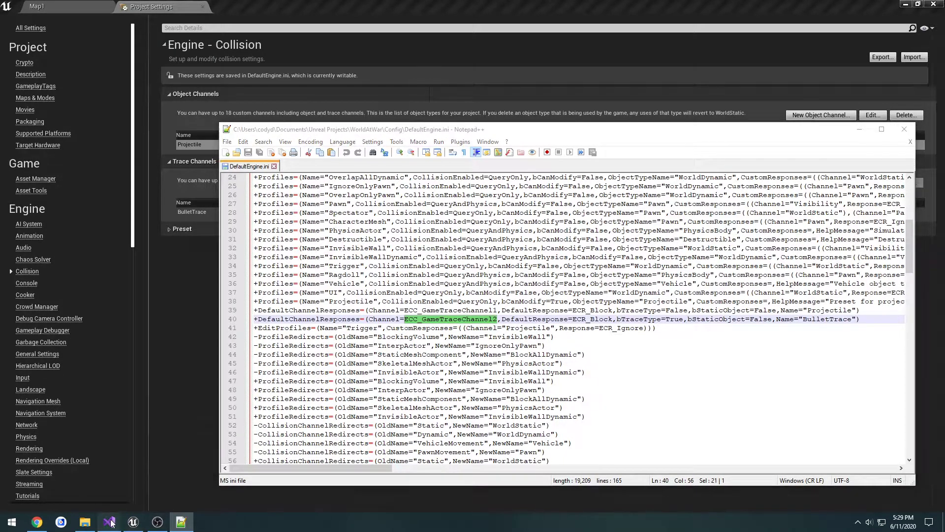
pyautogui.hotkey('ctrl', 'v')
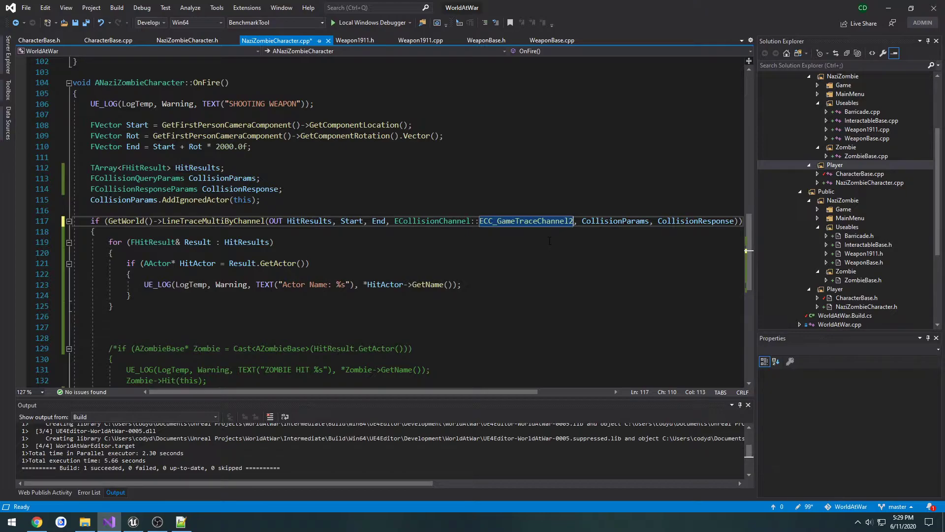
# Step: Build the WorldAtWar solution and close DefaultEngine.ini along with Notepad++
pyautogui.hotkey('ctrl', 'shift', 'b')
pyautogui.click(181, 522)
pyautogui.click(664, 293)
pyautogui.hotkey('ctrl', 'w')
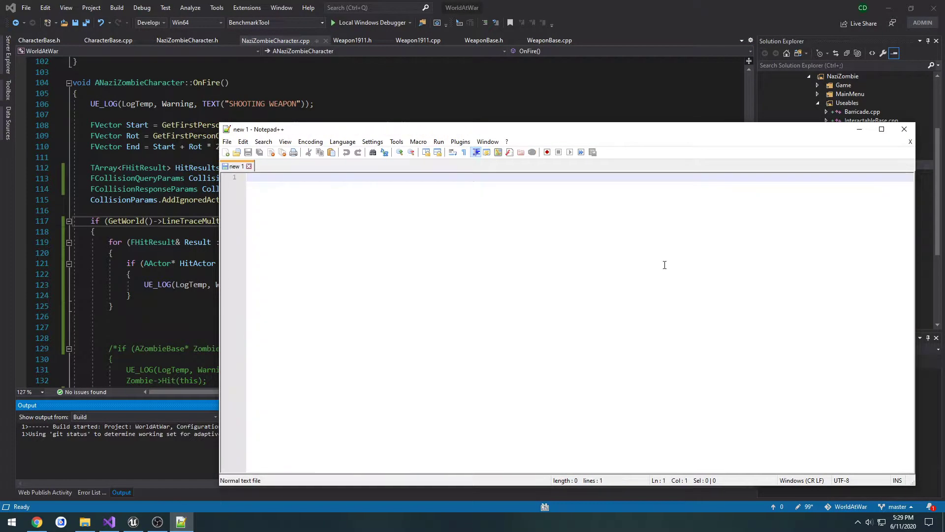
pyautogui.click(904, 129)
# Step: Close the project settings and the Unreal editor, and relaunch the WorldAtWar project from its project folder
pyautogui.click(133, 522)
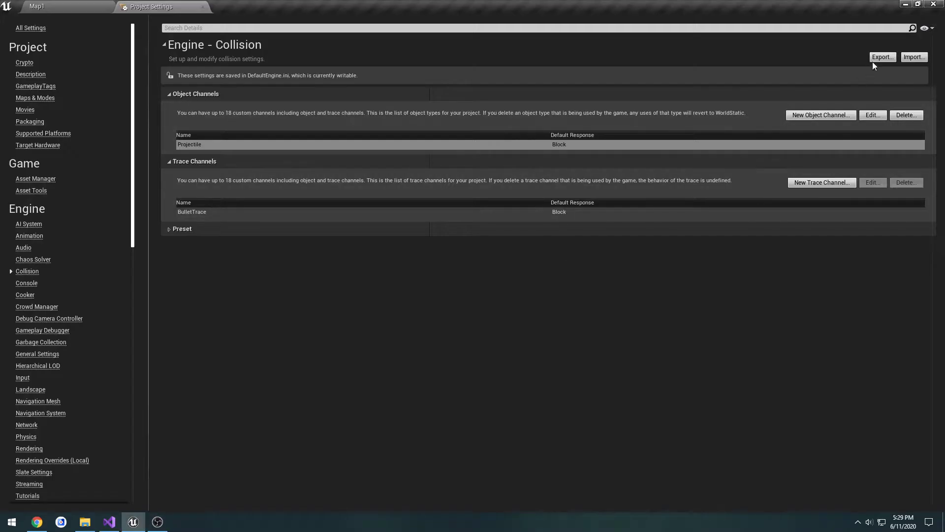
pyautogui.click(203, 7)
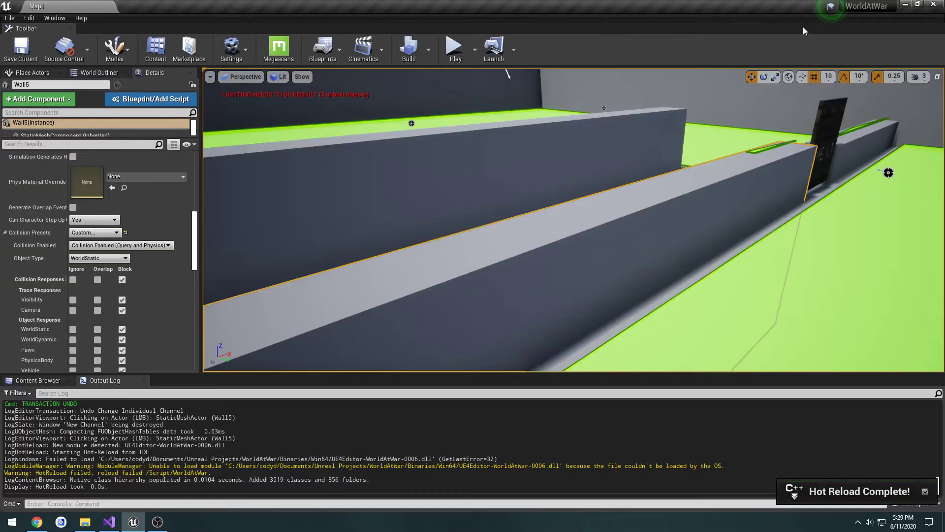
pyautogui.click(933, 4)
pyautogui.click(84, 521)
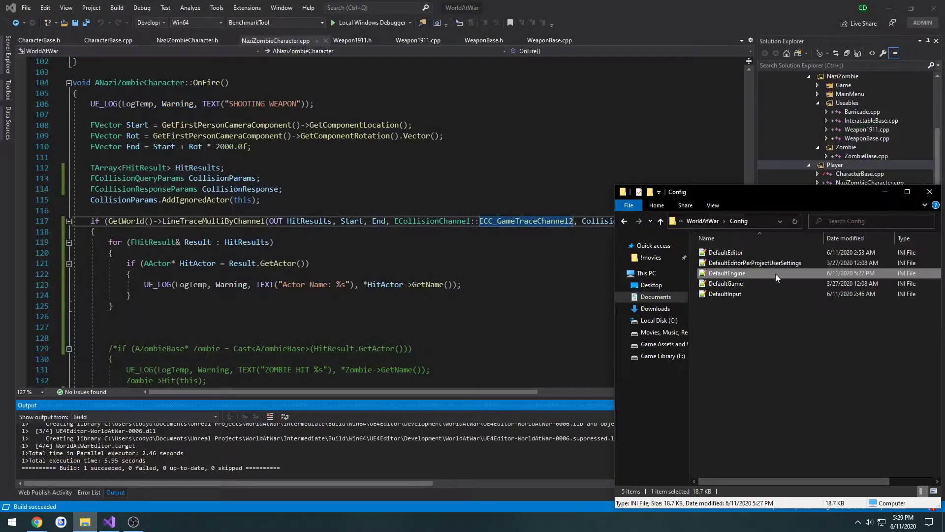
pyautogui.press('BackSpace')
pyautogui.click(741, 376)
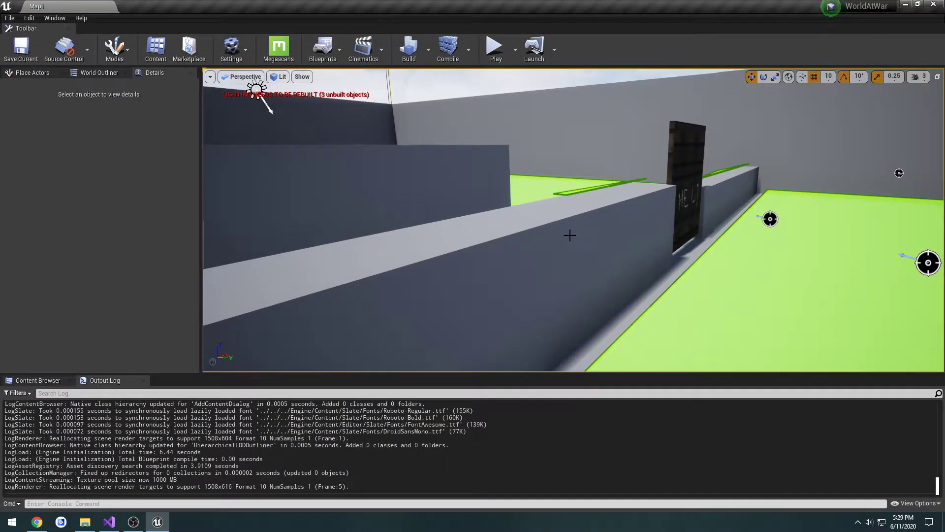
# Step: Select Wall5 and examine its BulletTrace trace response in the collision settings
pyautogui.click(568, 235)
pyautogui.scroll(-3, 113, 234)
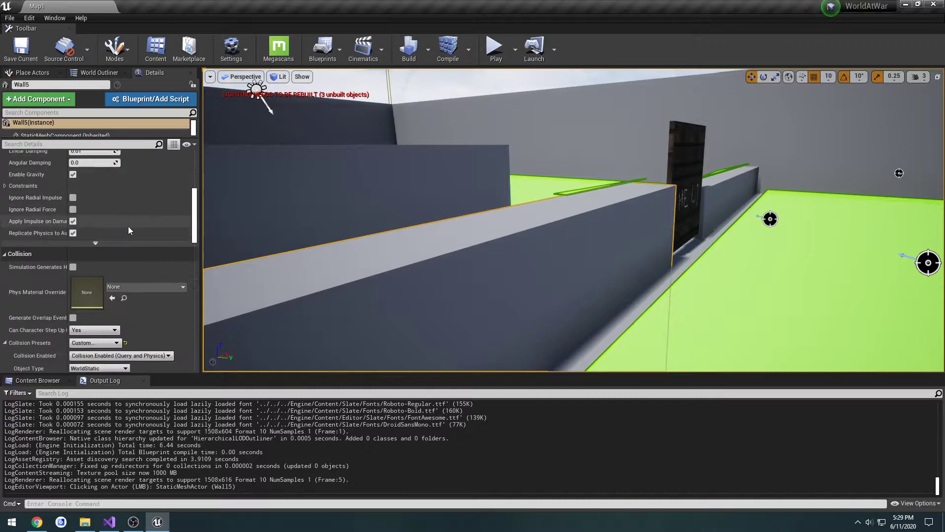
pyautogui.scroll(-5, 129, 230)
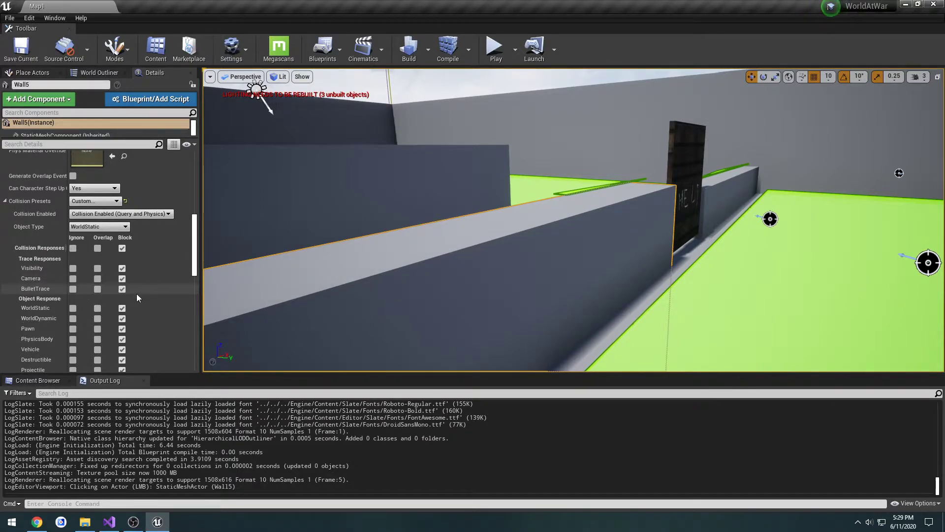
# Step: Play the level, fire the weapon at the front wall and the wall behind it, and stop the session
pyautogui.click(496, 49)
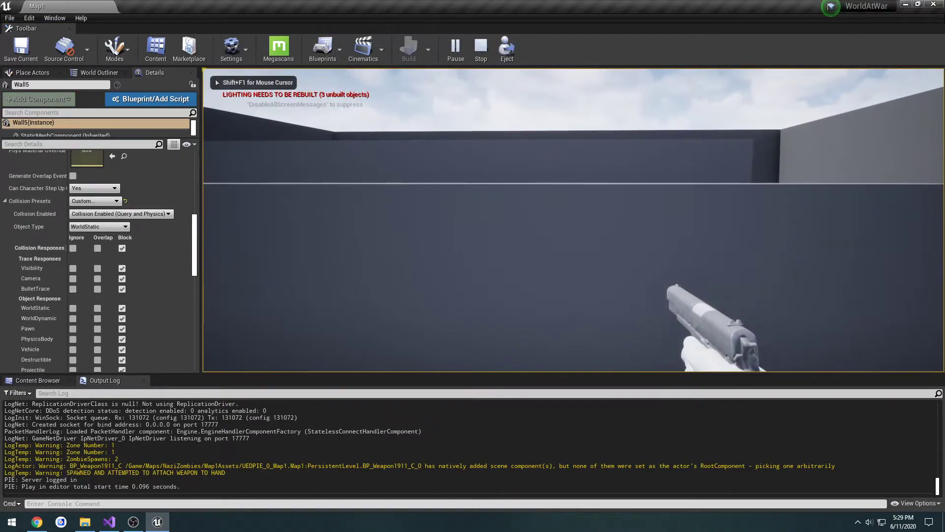
pyautogui.click(573, 220)
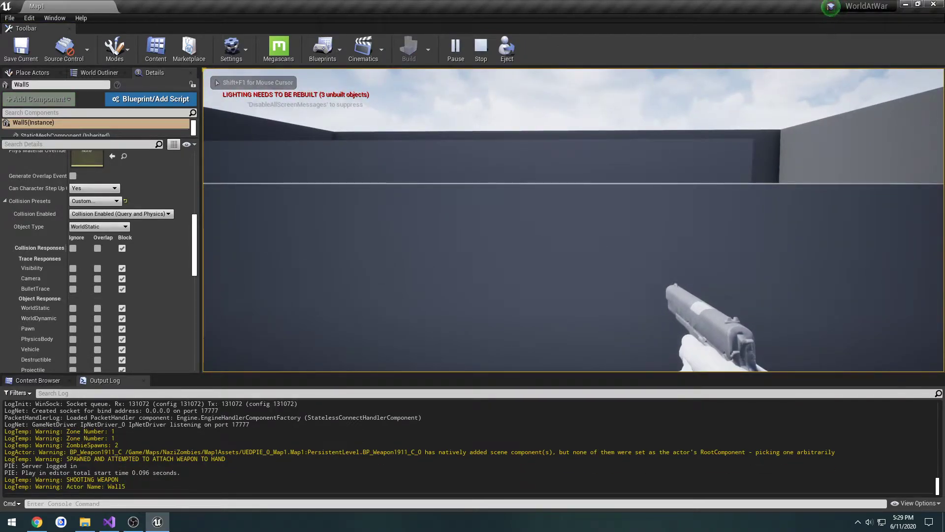
pyautogui.click(573, 219)
pyautogui.click(574, 219)
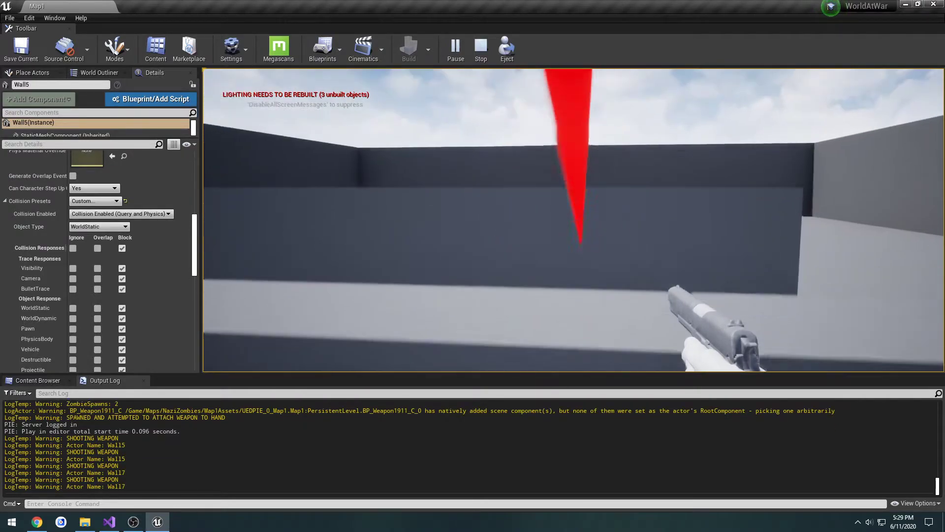
pyautogui.press('Escape')
# Step: Set Wall5's BulletTrace trace response to Overlap
pyautogui.click(466, 256)
pyautogui.moveTo(466, 256); pyautogui.dragTo(758, 256, button='right')
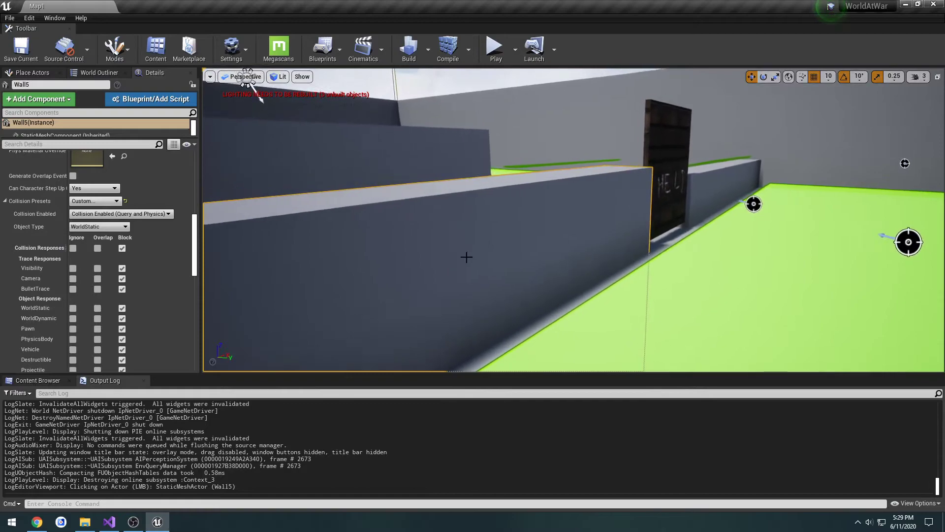
pyautogui.click(98, 289)
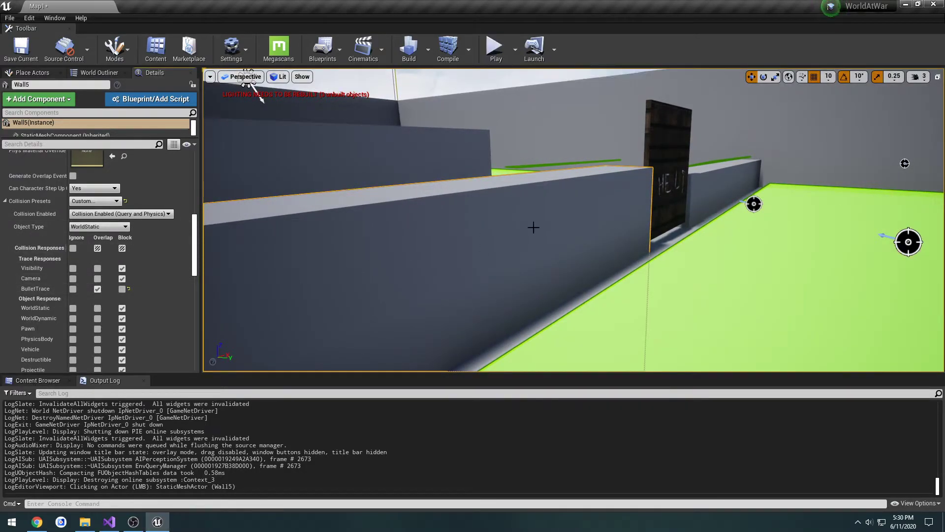
# Step: Play the level again and shoot at Wall5 to test the overlap response, ending the session after jumping over the wall
pyautogui.click(497, 49)
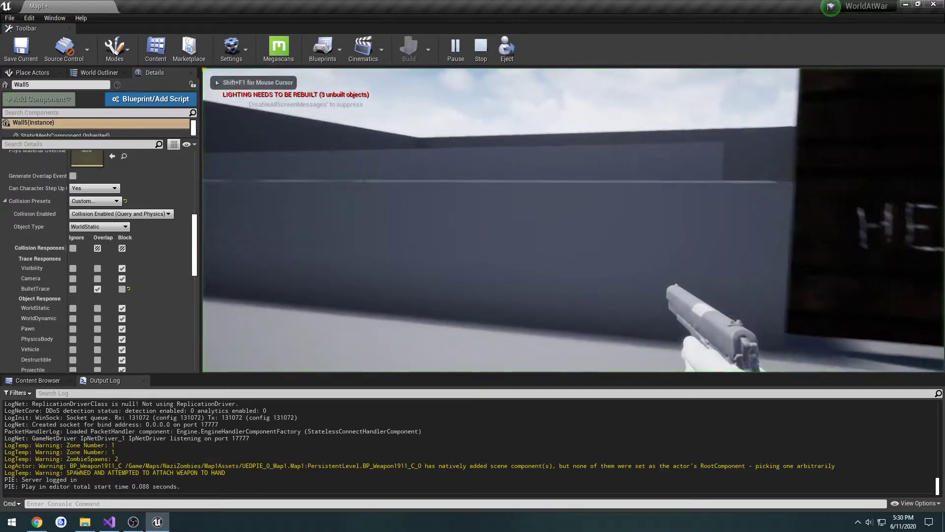
pyautogui.click(573, 220)
pyautogui.click(574, 219)
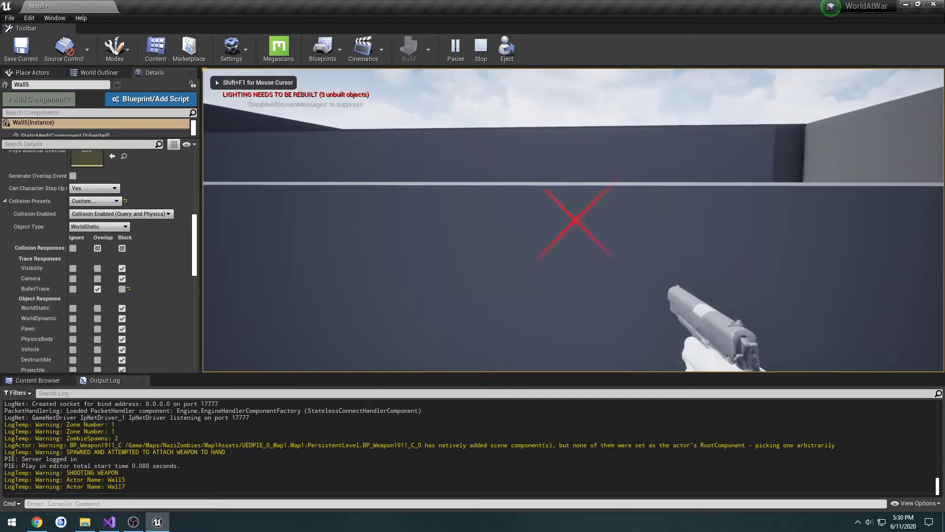
pyautogui.press('space')
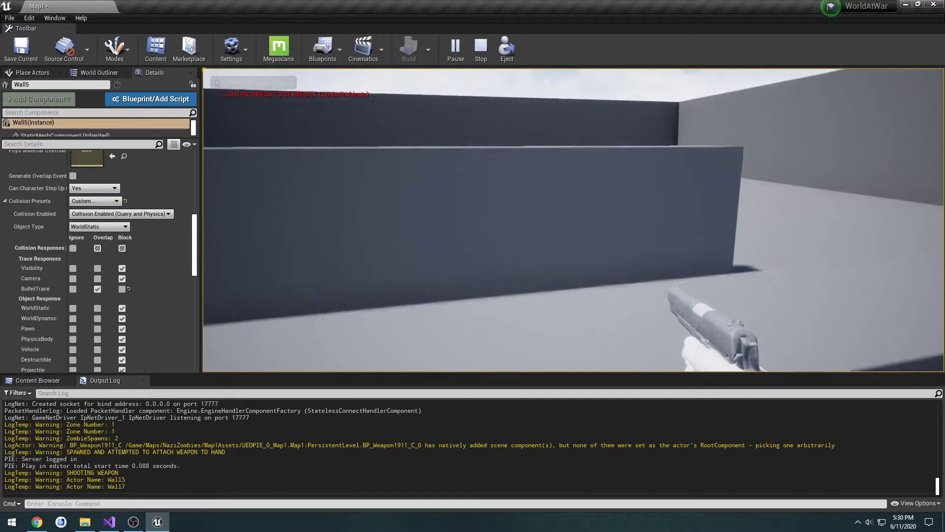
pyautogui.press('Escape')
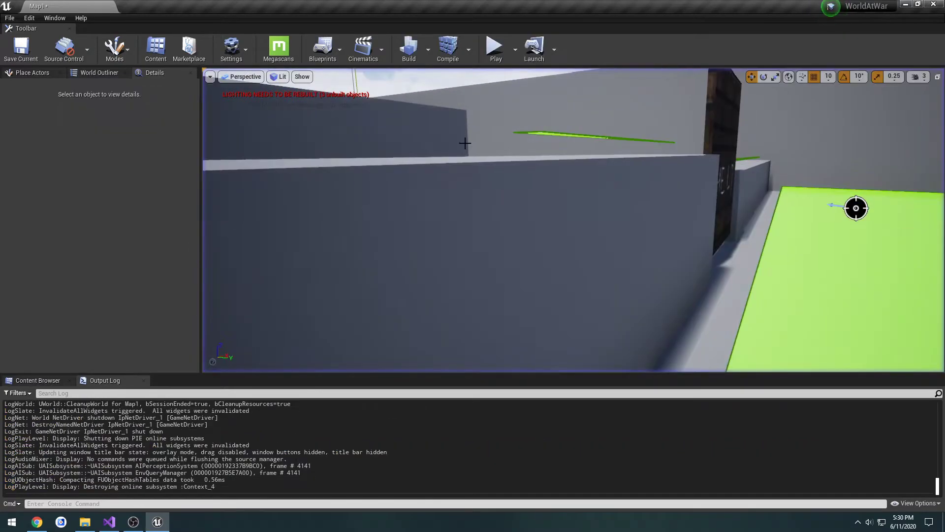
# Step: Select Wall5 and set all of its collision responses to Ignore
pyautogui.click(464, 197)
pyautogui.moveTo(465, 197)
pyautogui.mouseDown(button='right')
pyautogui.moveTo(423, 197)
pyautogui.moveTo(465, 207)
pyautogui.mouseUp(button='right')
pyautogui.moveTo(509, 186); pyautogui.dragTo(509, 186, button='right')
pyautogui.press('s')
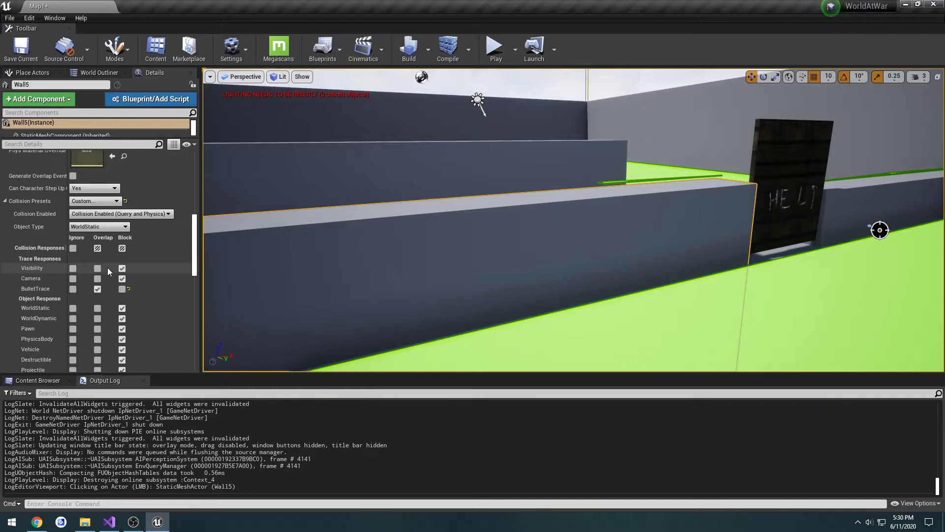
pyautogui.click(73, 248)
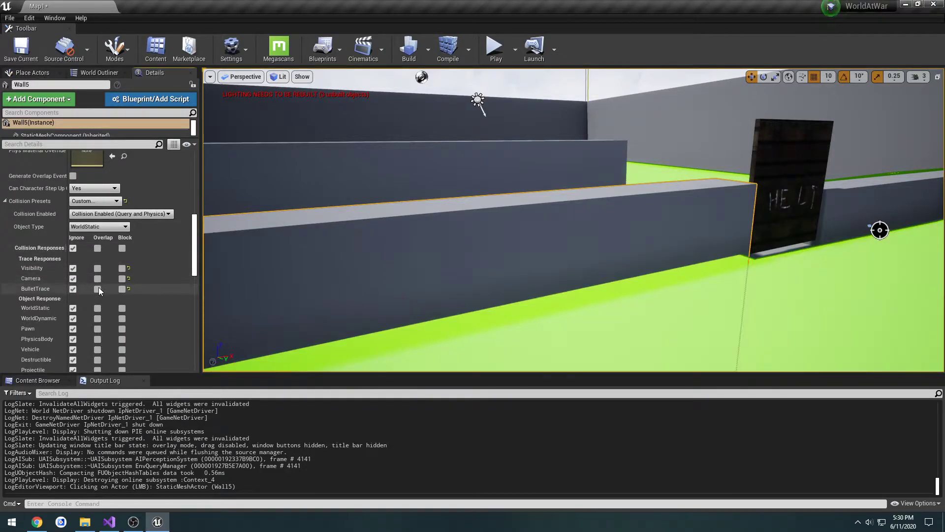
# Step: Set Wall5's BulletTrace response to Overlap, play the level and shoot at the walls to test it, and end the session
pyautogui.click(98, 289)
pyautogui.click(502, 56)
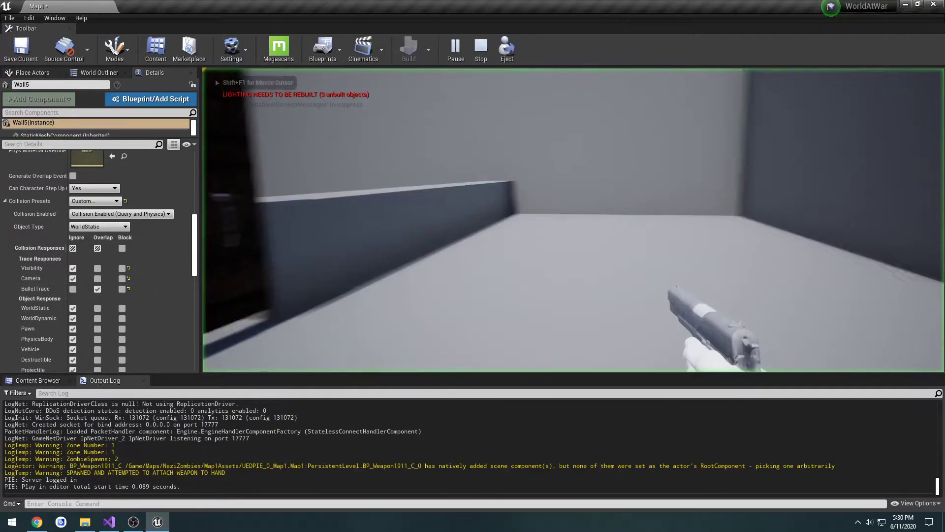
pyautogui.press('w')
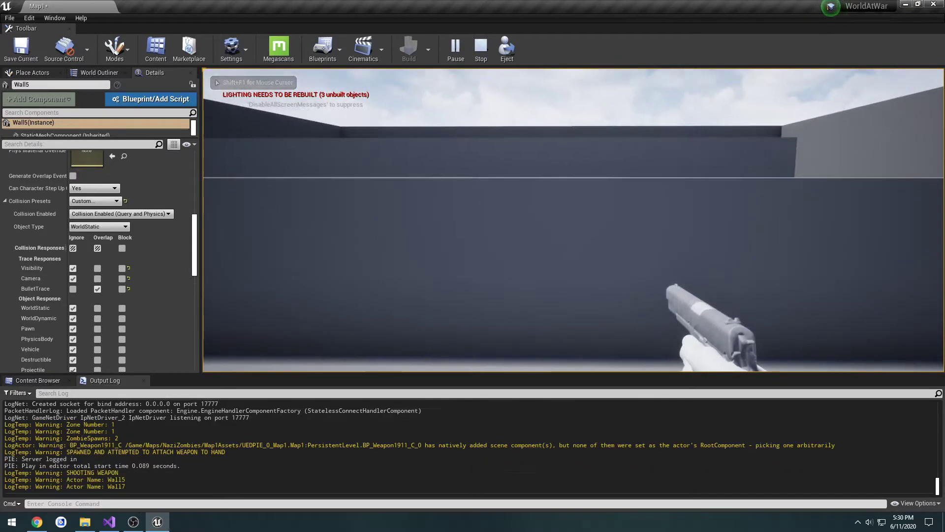
pyautogui.click(573, 221)
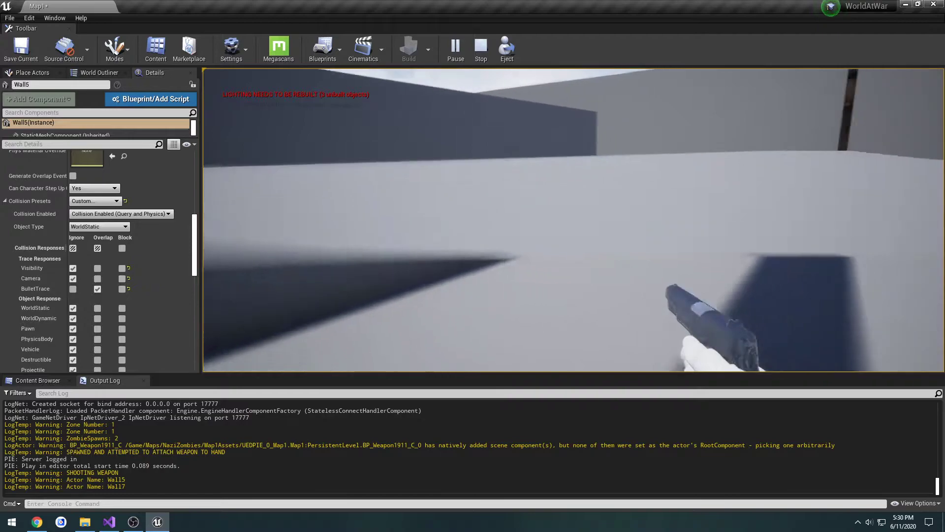
pyautogui.press('Escape')
# Step: Set all of Wall5's collision responses, including BulletTrace, to Block, and select Wall7 behind it
pyautogui.click(209, 253)
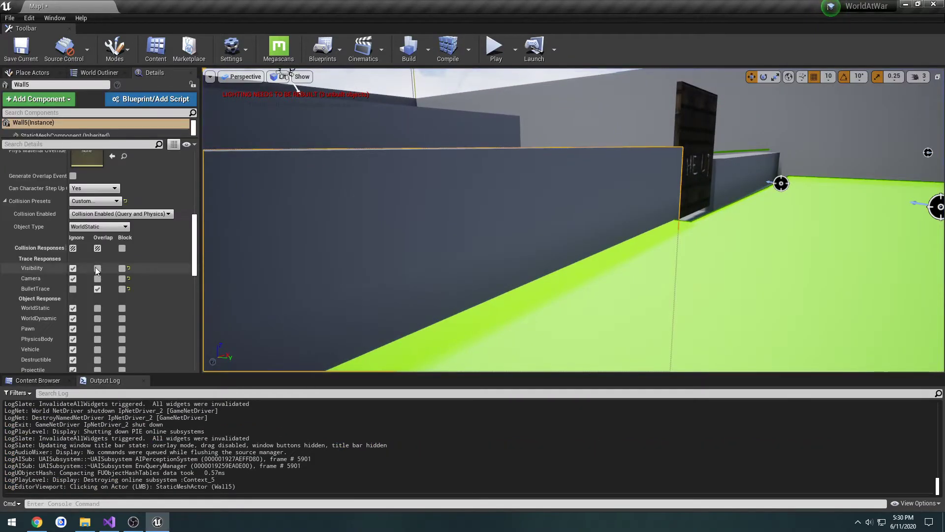
pyautogui.click(122, 248)
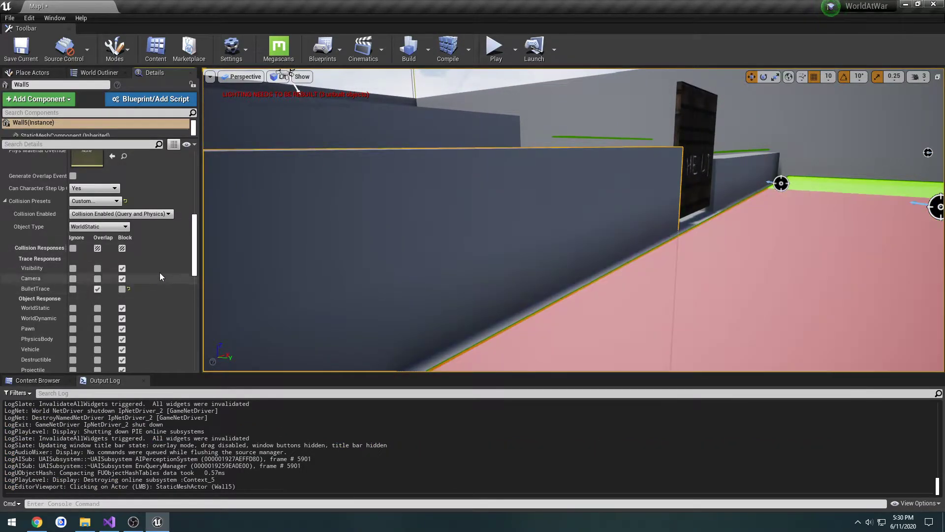
pyautogui.moveTo(345, 255); pyautogui.dragTo(295, 276, button='right')
pyautogui.moveTo(344, 211); pyautogui.dragTo(332, 260, button='right')
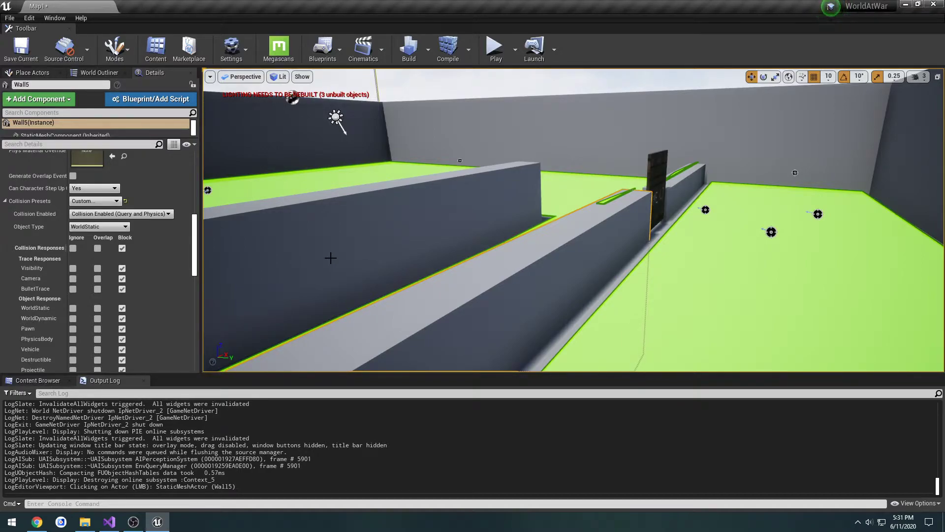
pyautogui.click(398, 236)
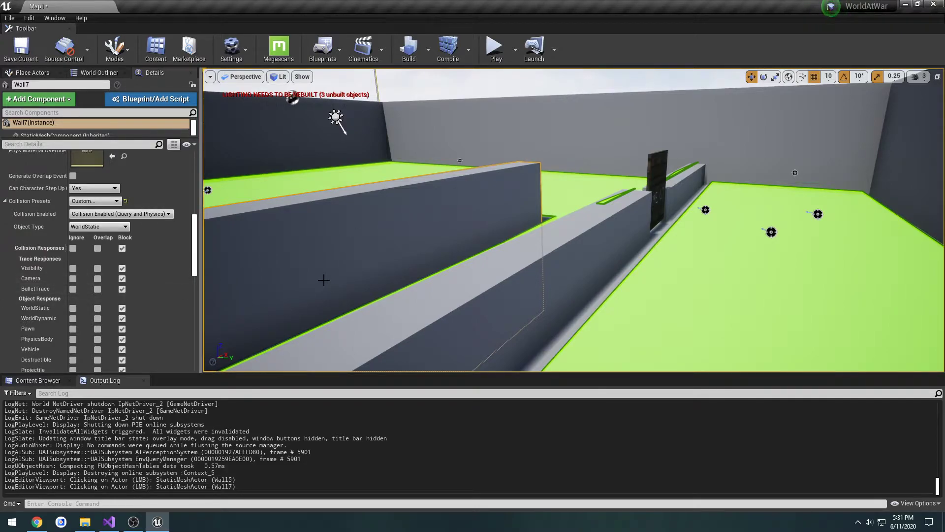
# Step: Open BP_ZombieBase from the BlueprintClasses/Zombie folder in the full Blueprint editor
pyautogui.click(28, 382)
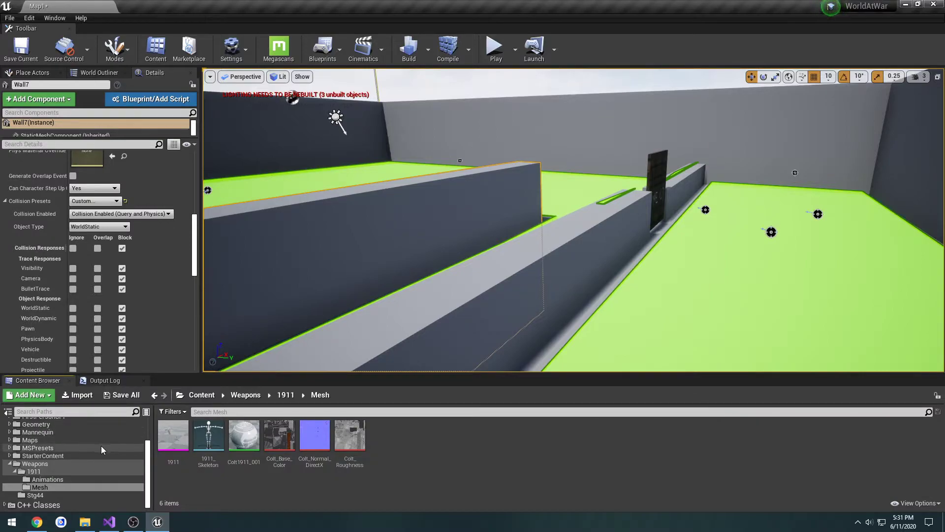
pyautogui.scroll(3, 102, 445)
pyautogui.click(75, 431)
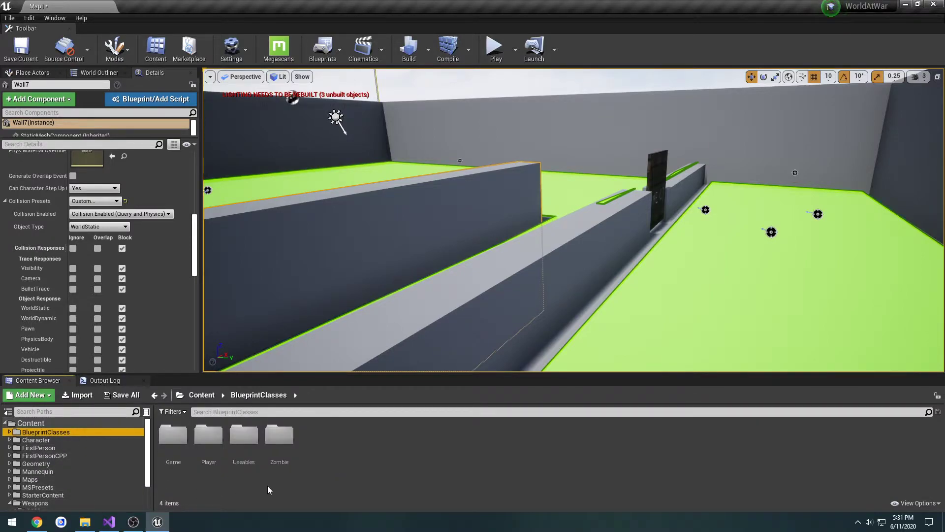
pyautogui.doubleClick(281, 434)
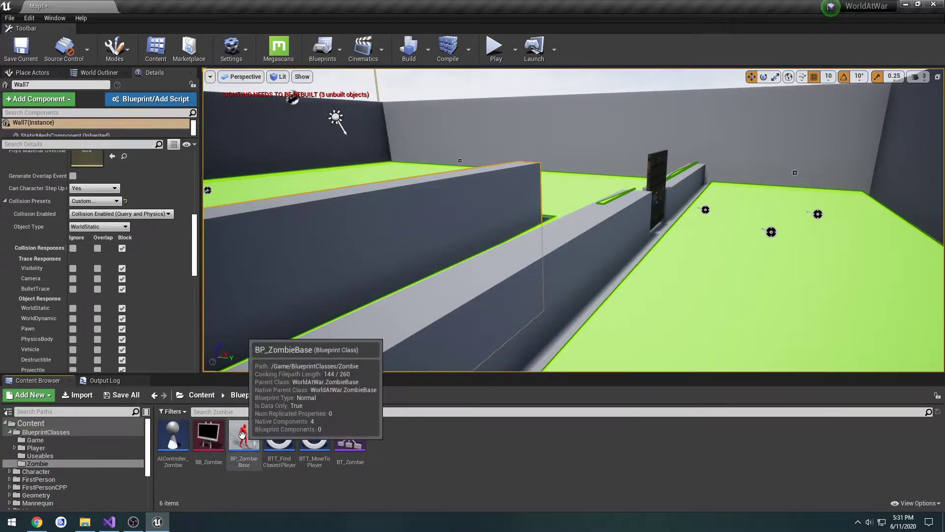
pyautogui.doubleClick(245, 464)
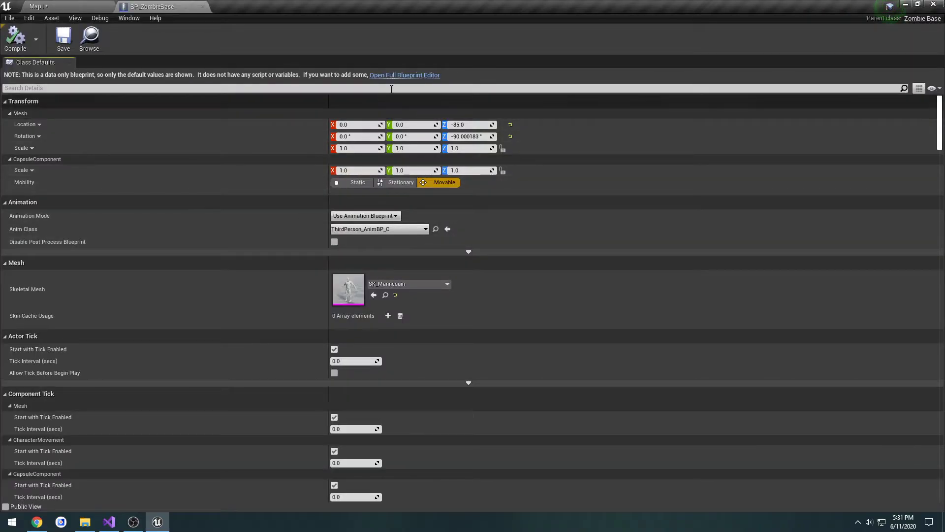
pyautogui.click(419, 77)
# Step: Switch the zombie Mesh component's collision preset to Custom with BulletTrace set to Overlap, and compile and save the Blueprint
pyautogui.click(47, 88)
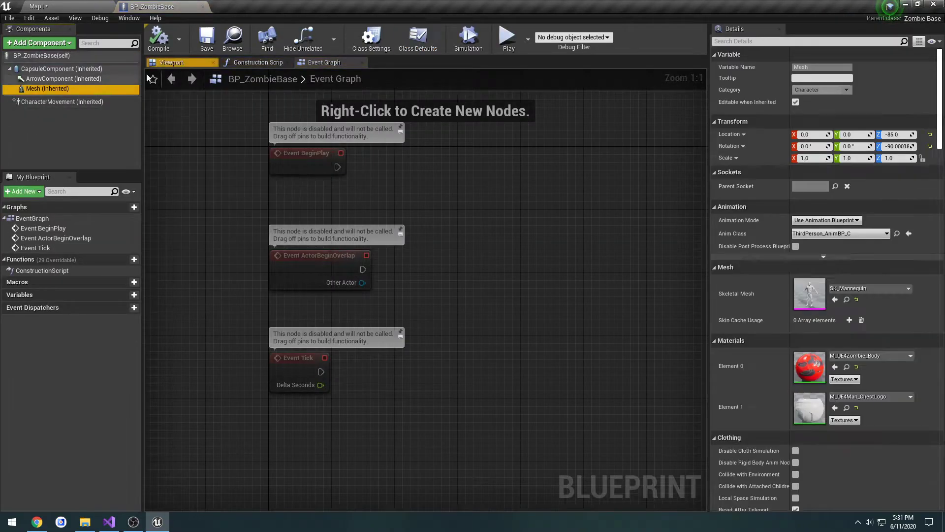
pyautogui.scroll(-10, 834, 243)
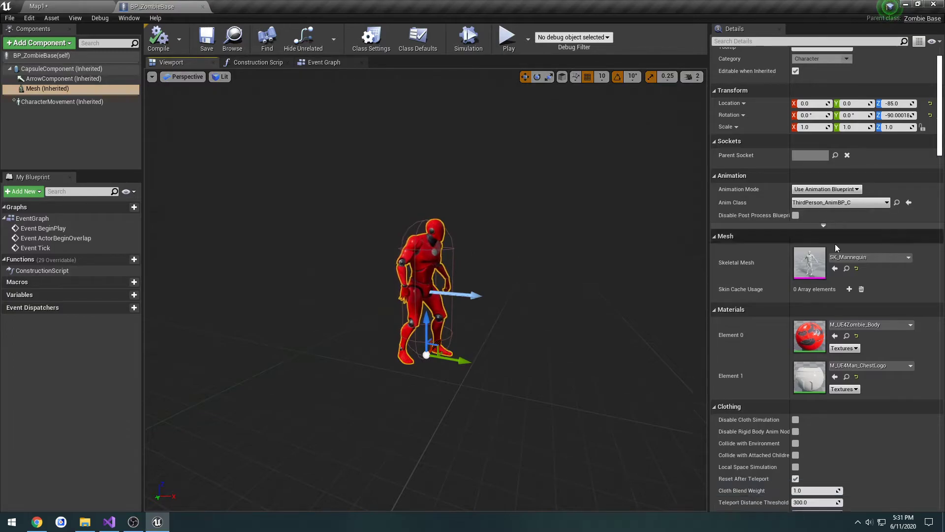
pyautogui.scroll(-5, 829, 246)
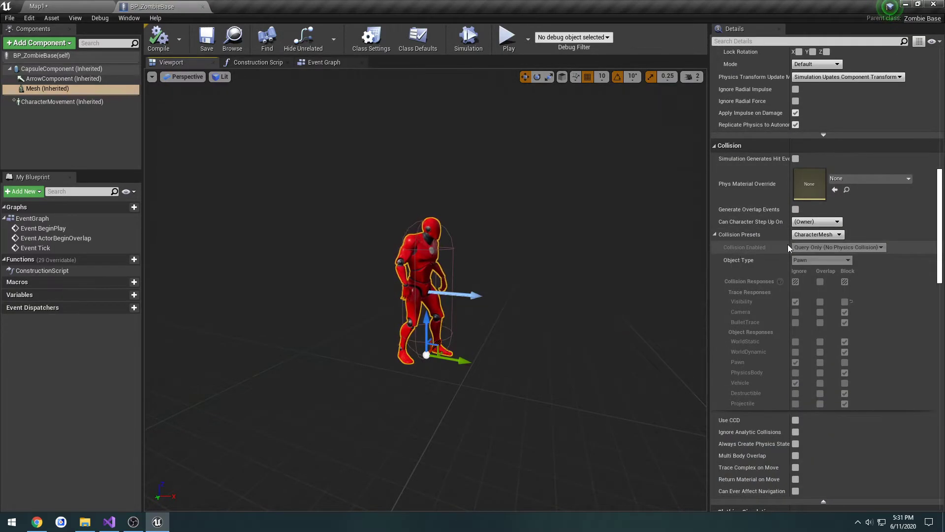
pyautogui.click(830, 235)
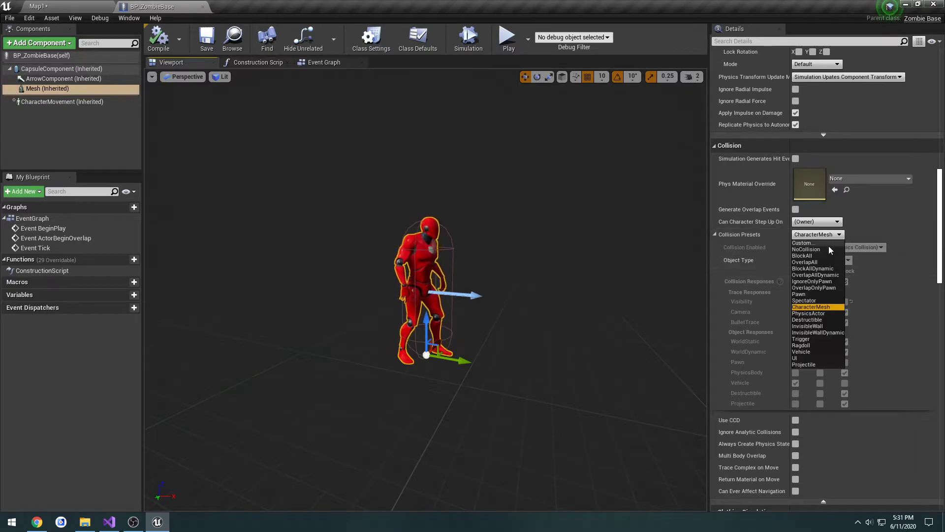
pyautogui.scroll(2, 829, 246)
pyautogui.click(822, 242)
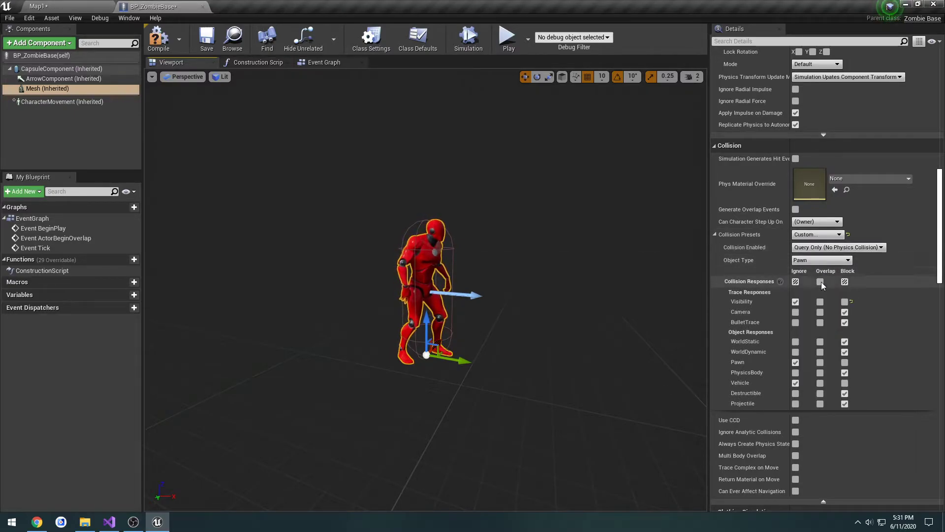
pyautogui.click(820, 322)
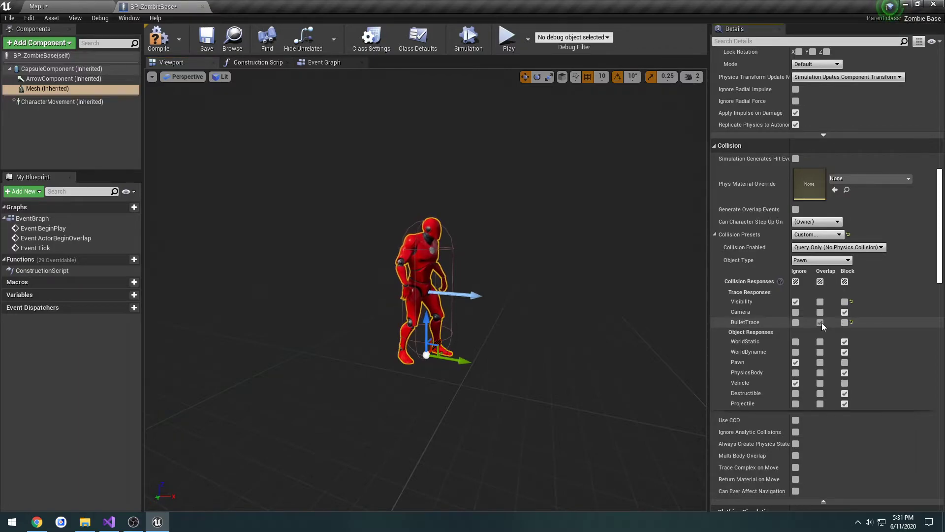
pyautogui.click(159, 39)
pyautogui.click(204, 41)
# Step: Return to Map1 with the output log shown, play the level, and shoot repeatedly at the approaching zombies while backing away
pyautogui.click(54, 6)
pyautogui.click(105, 380)
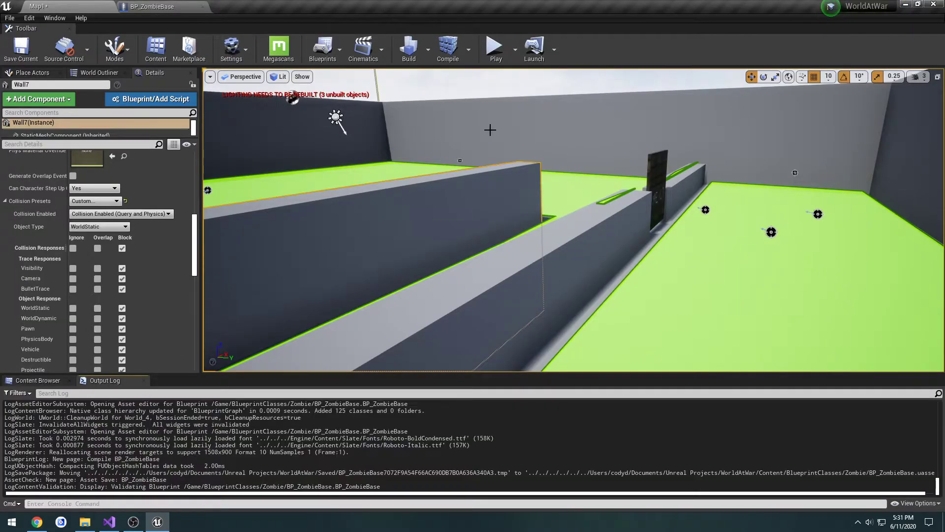
pyautogui.click(496, 49)
pyautogui.press('w')
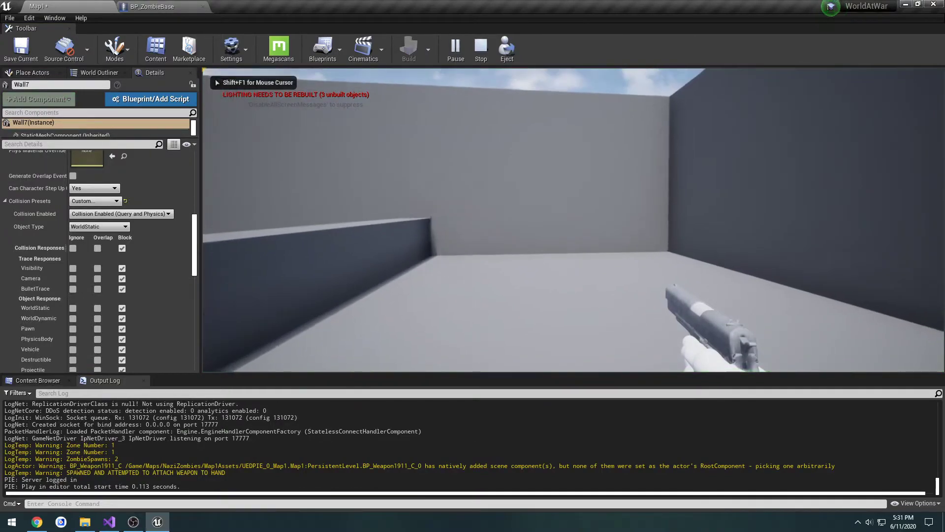
pyautogui.click(573, 220)
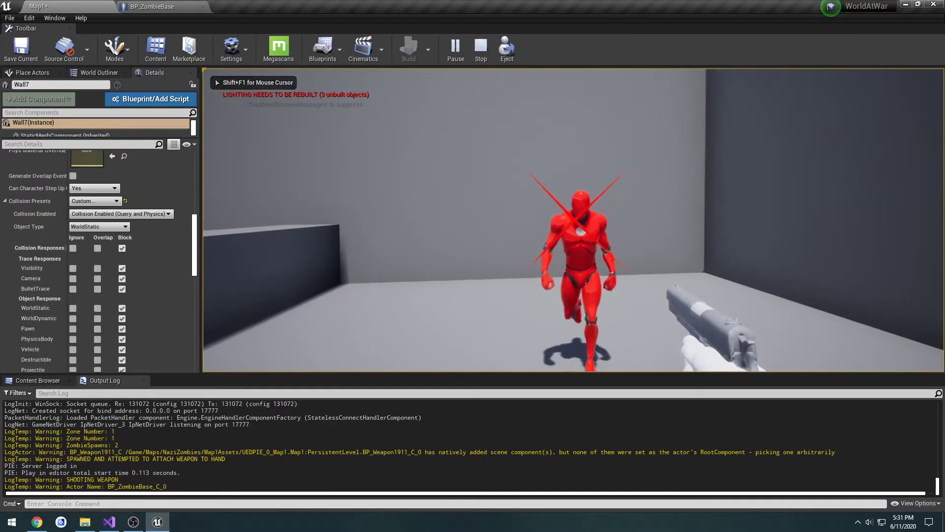
pyautogui.press('s')
pyautogui.click(573, 220)
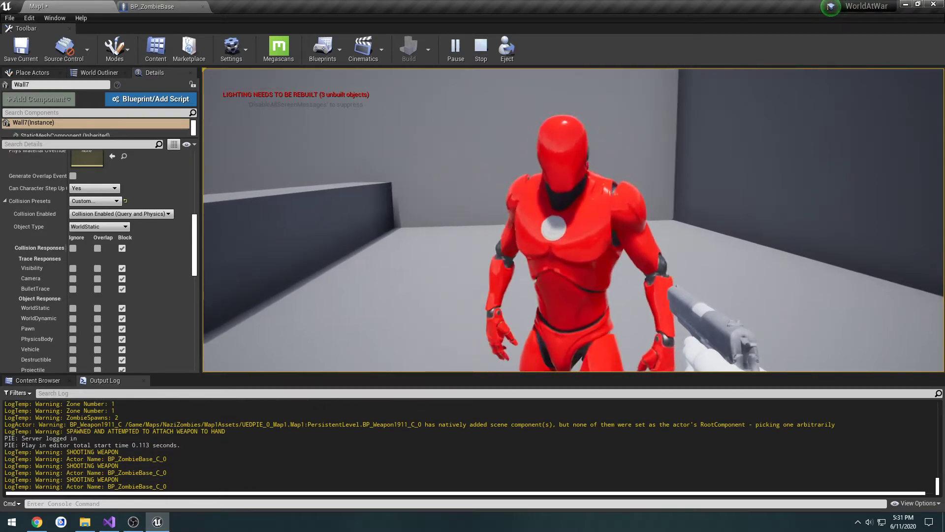
pyautogui.click(573, 220)
pyautogui.click(573, 220)
pyautogui.press('s')
pyautogui.click(573, 220)
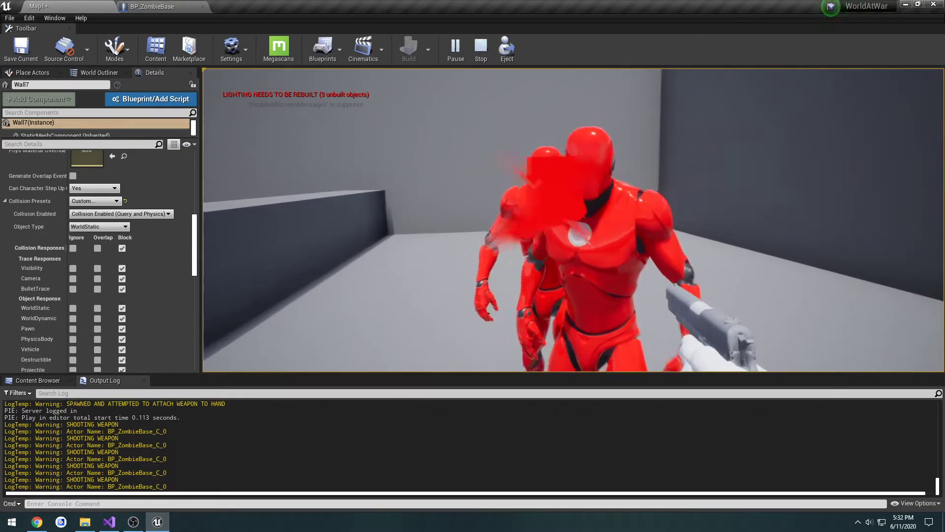
pyautogui.click(573, 220)
pyautogui.click(573, 220)
pyautogui.click(573, 220)
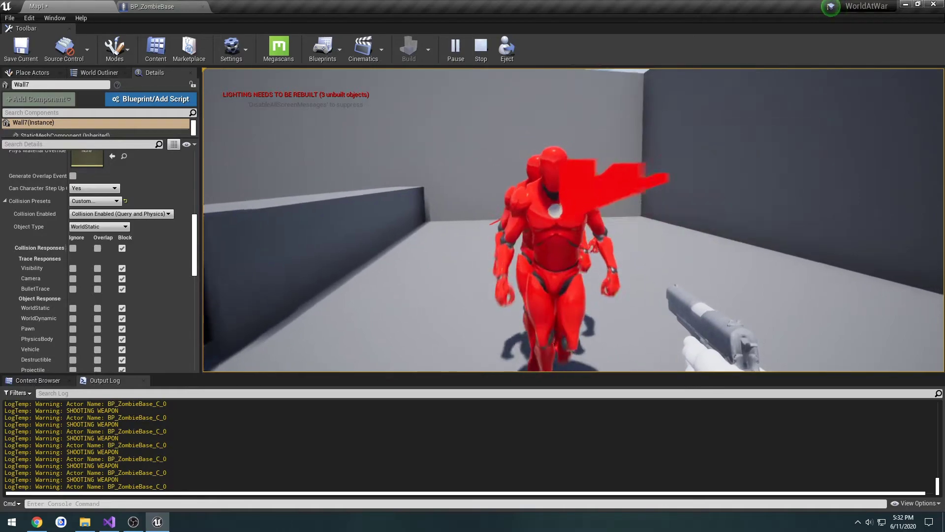
# Step: Eject from the player during play and select a spawned zombie, showing its full component list
pyautogui.press('F8')
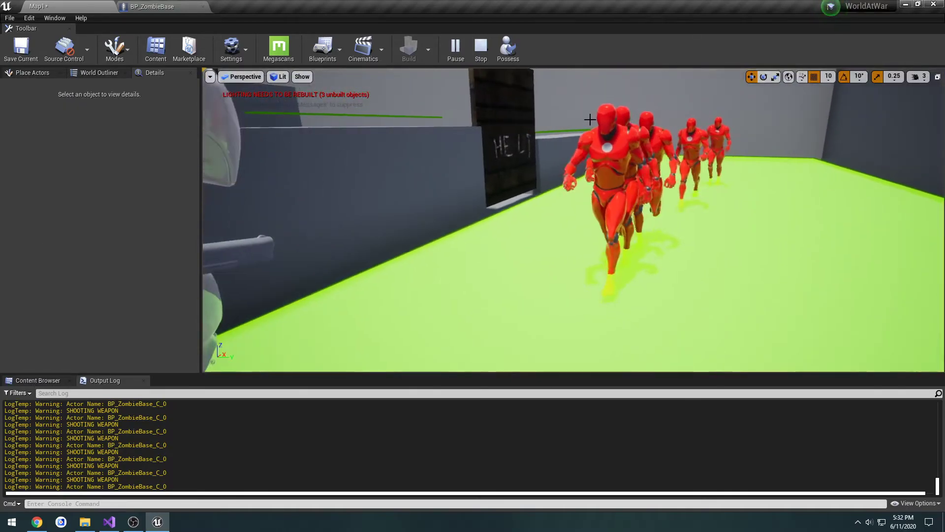
pyautogui.click(591, 212)
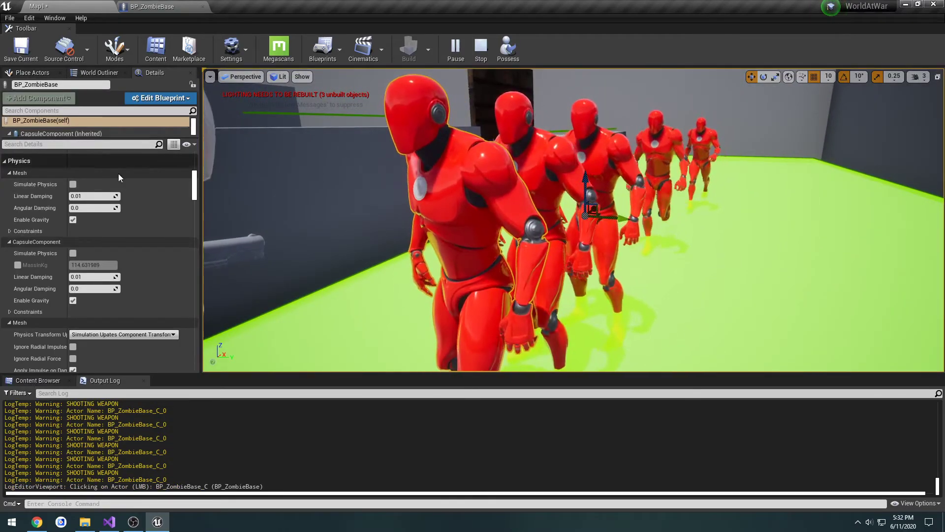
pyautogui.scroll(-15, 136, 211)
pyautogui.scroll(-15, 143, 212)
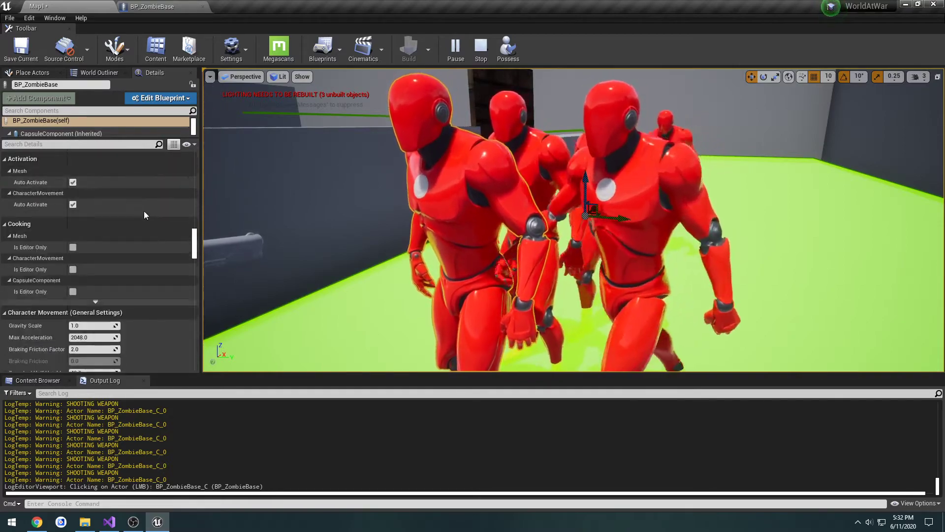
pyautogui.scroll(-15, 148, 213)
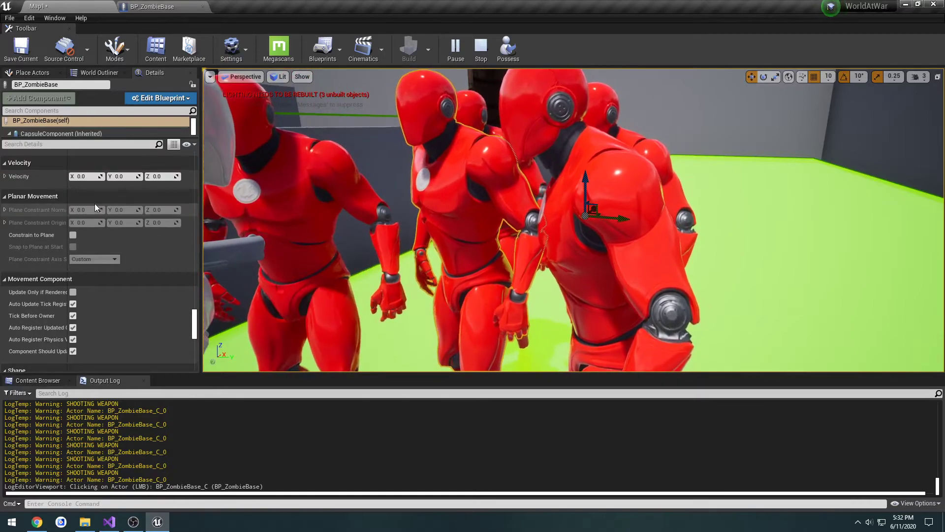
pyautogui.moveTo(86, 140); pyautogui.dragTo(85, 173)
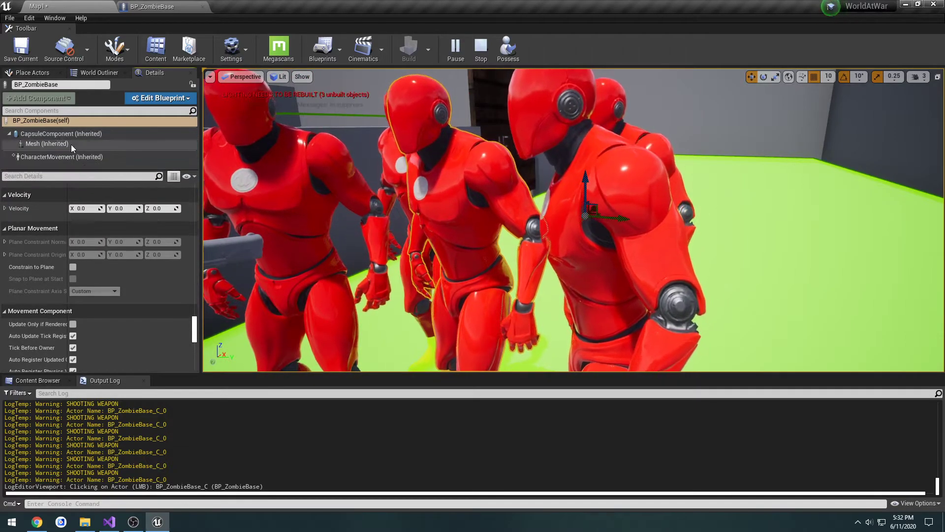
# Step: Inspect the collision responses and available object types of the selected zombie's inherited Mesh component
pyautogui.click(70, 144)
pyautogui.scroll(-10, 135, 245)
pyautogui.scroll(10, 142, 246)
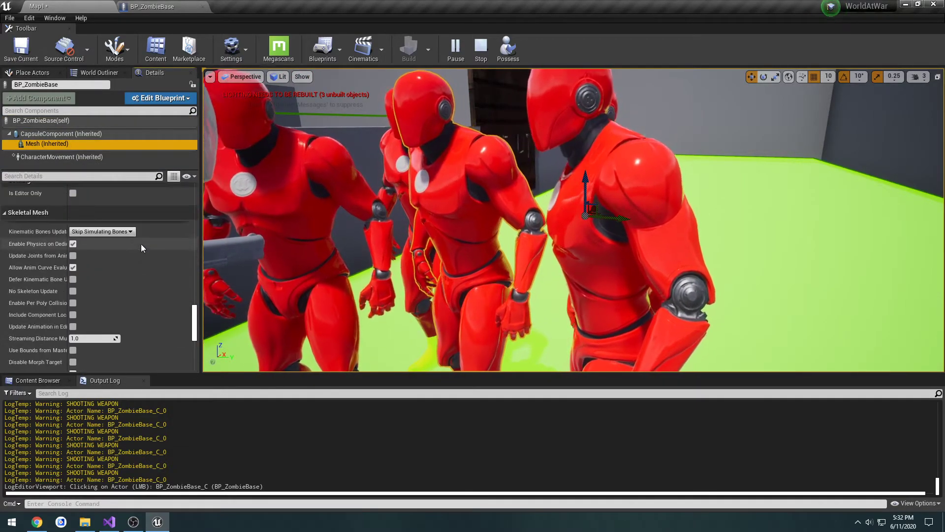
pyautogui.scroll(10, 135, 246)
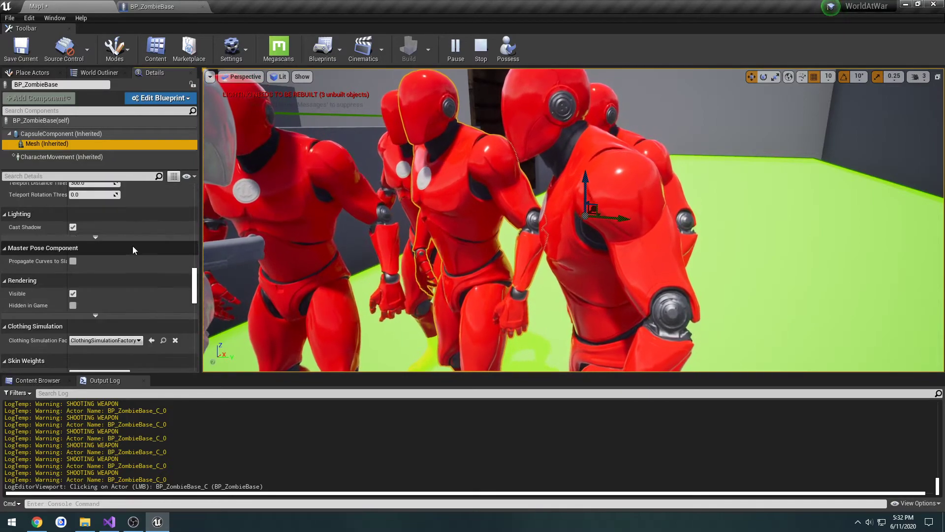
pyautogui.scroll(5, 131, 247)
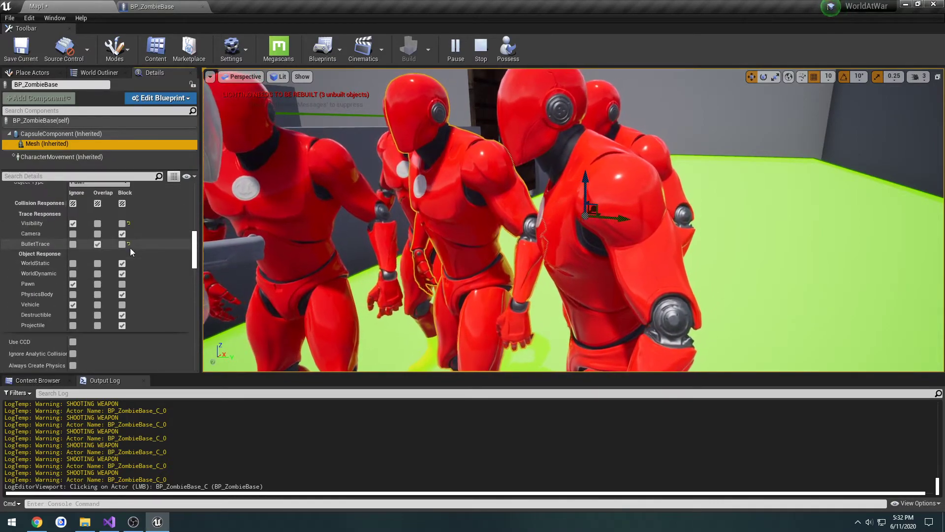
pyautogui.scroll(1, 124, 243)
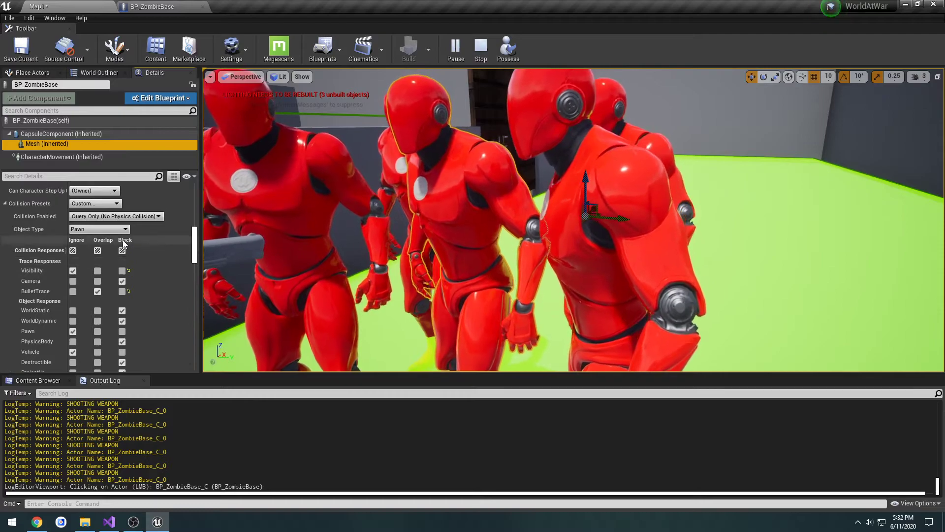
pyautogui.click(115, 230)
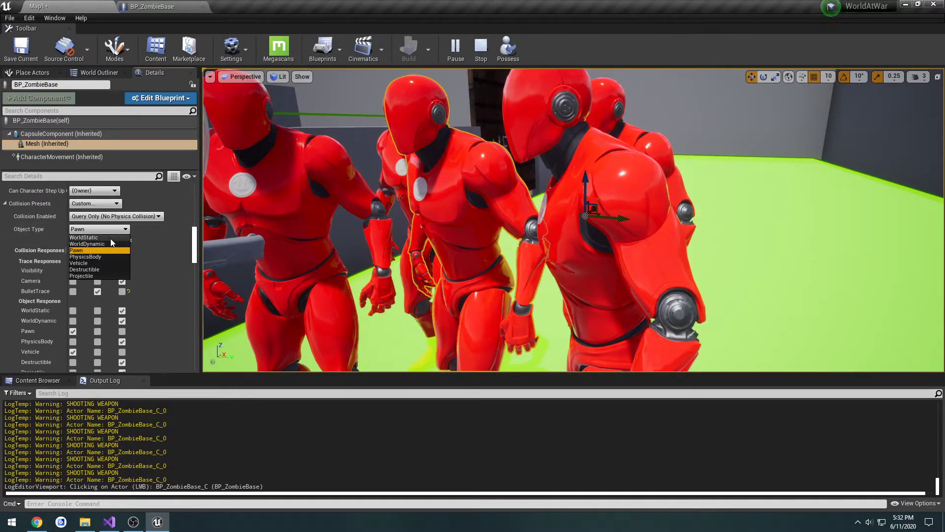
pyautogui.click(110, 231)
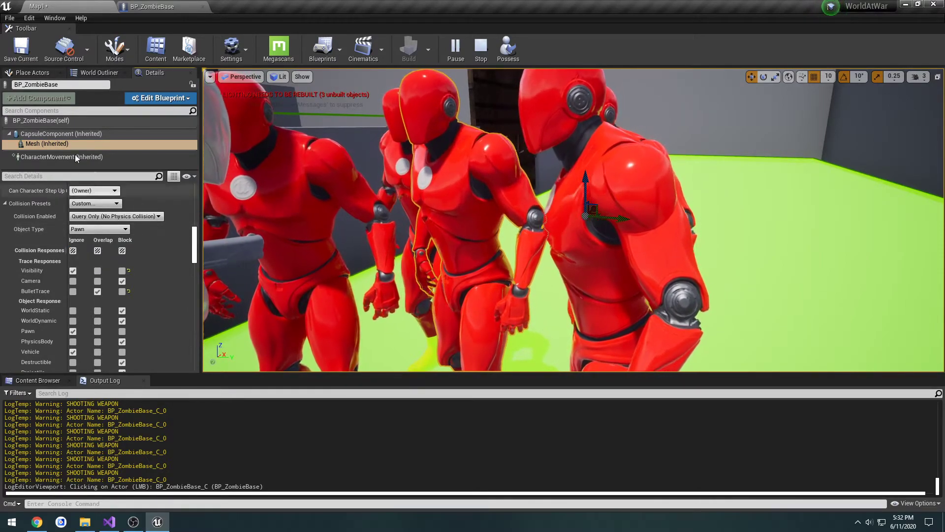
# Step: Expand the collision preset of the spawned zombie's CapsuleComponent and examine its BulletTrace response
pyautogui.click(59, 135)
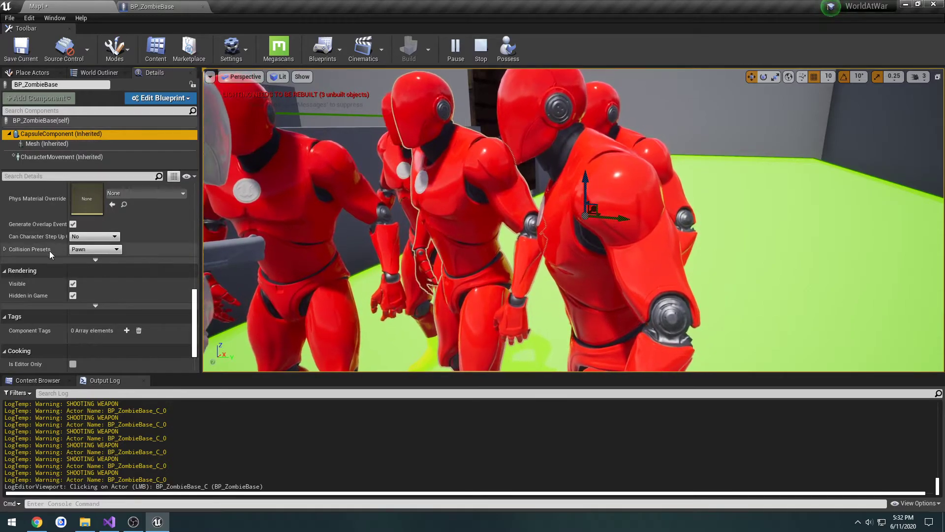
pyautogui.scroll(1, 112, 265)
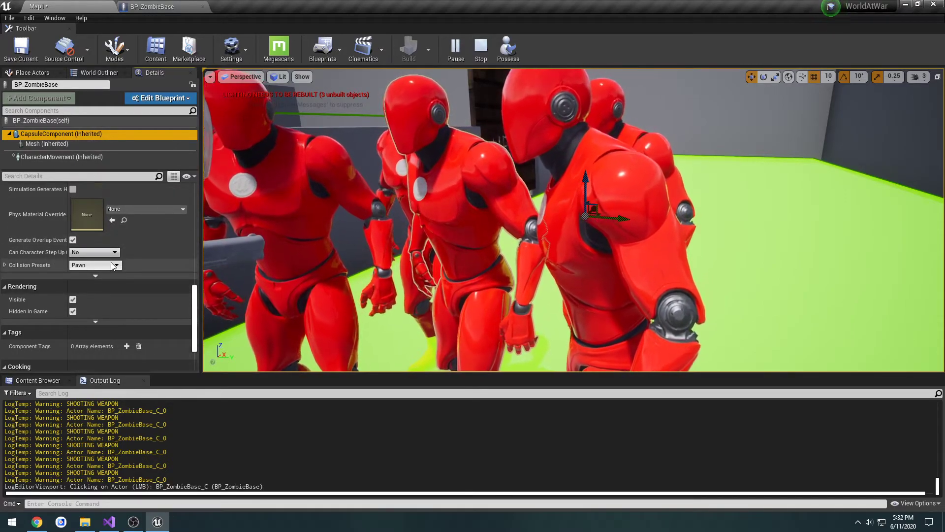
pyautogui.scroll(2, 112, 265)
pyautogui.click(5, 297)
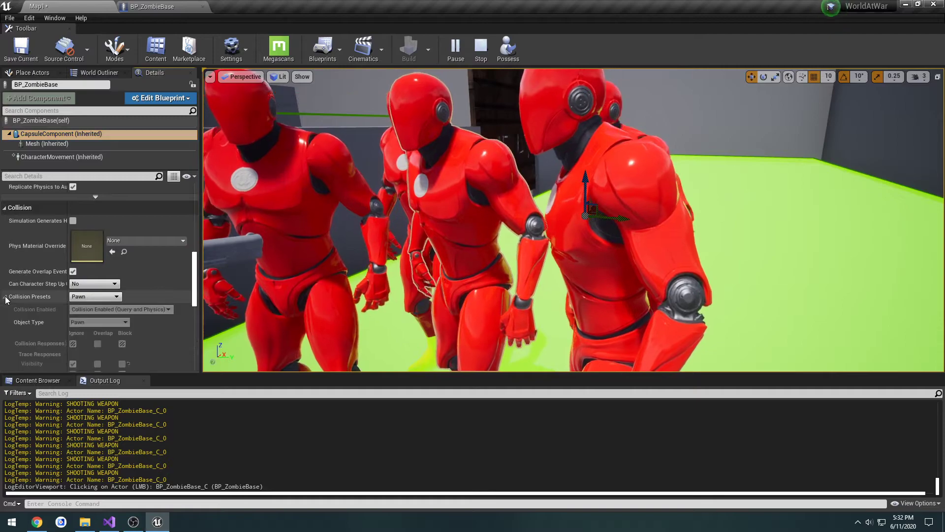
pyautogui.scroll(-3, 111, 278)
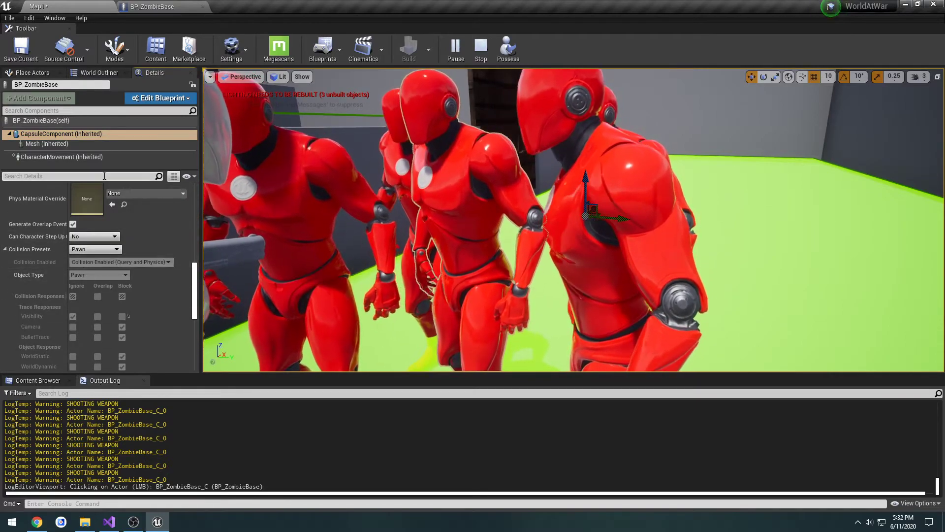
# Step: In BP_ZombieBase, switch the CapsuleComponent's collision preset to Custom with BulletTrace set to Overlap, and compile and save the Blueprint
pyautogui.click(147, 5)
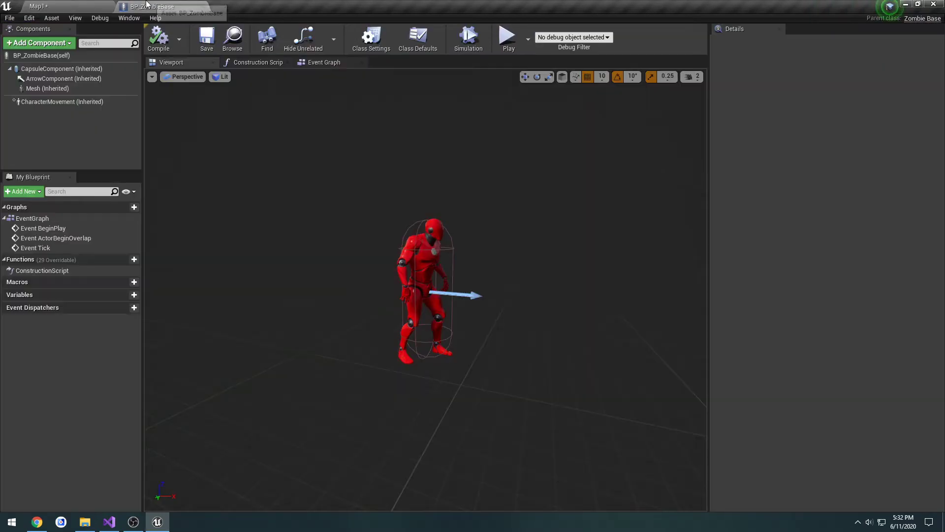
pyautogui.click(75, 70)
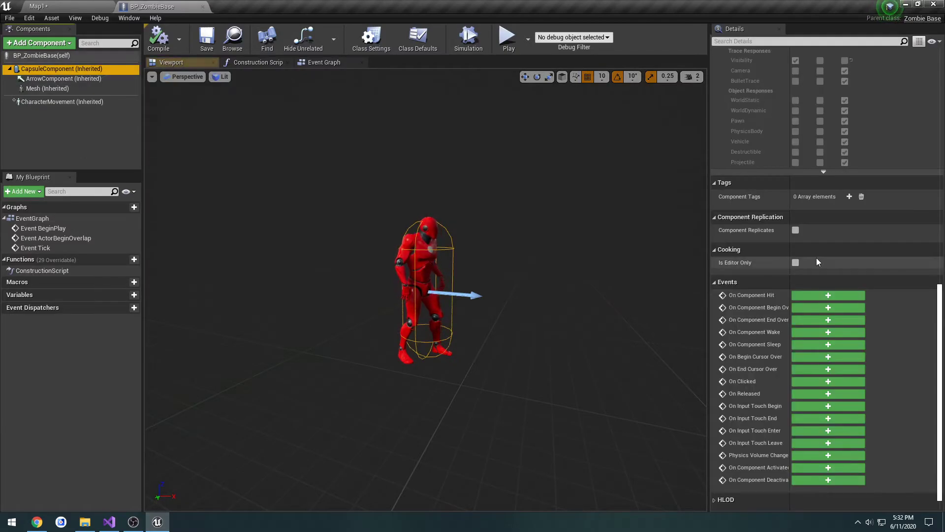
pyautogui.scroll(10, 817, 258)
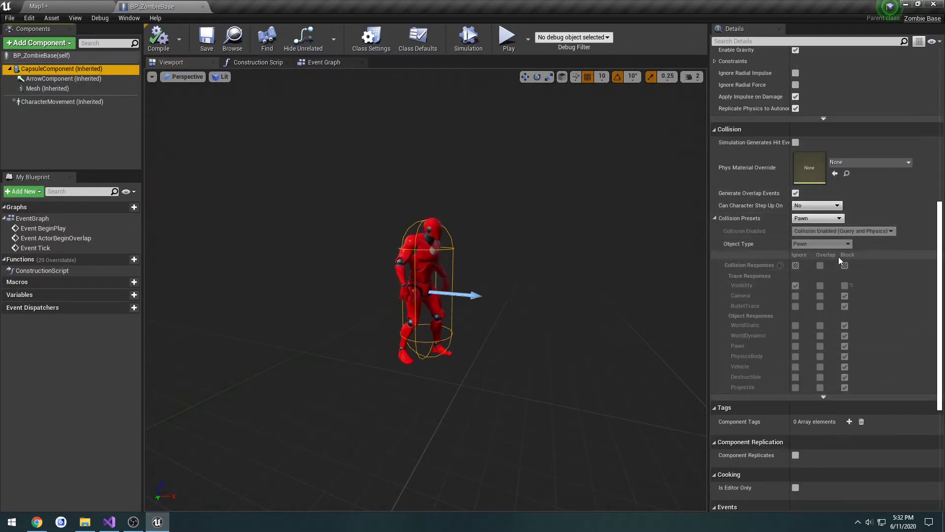
pyautogui.click(837, 219)
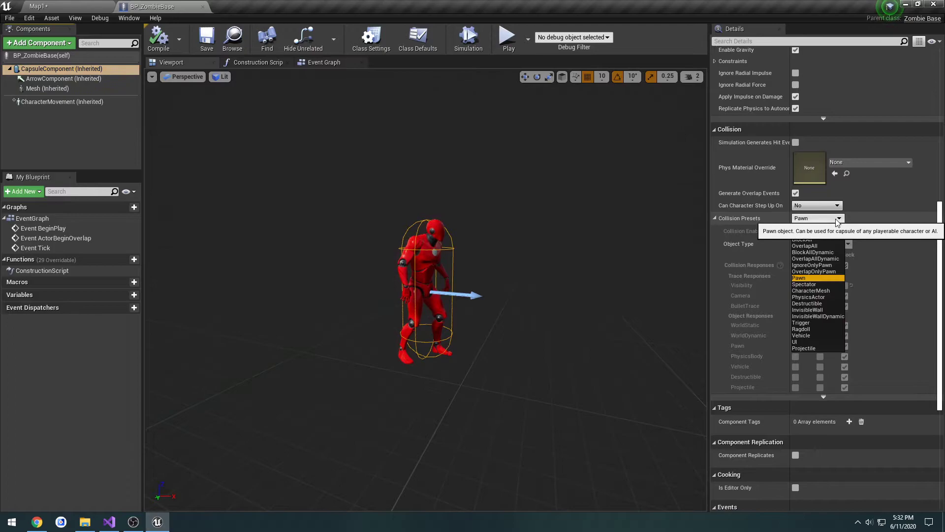
pyautogui.click(825, 229)
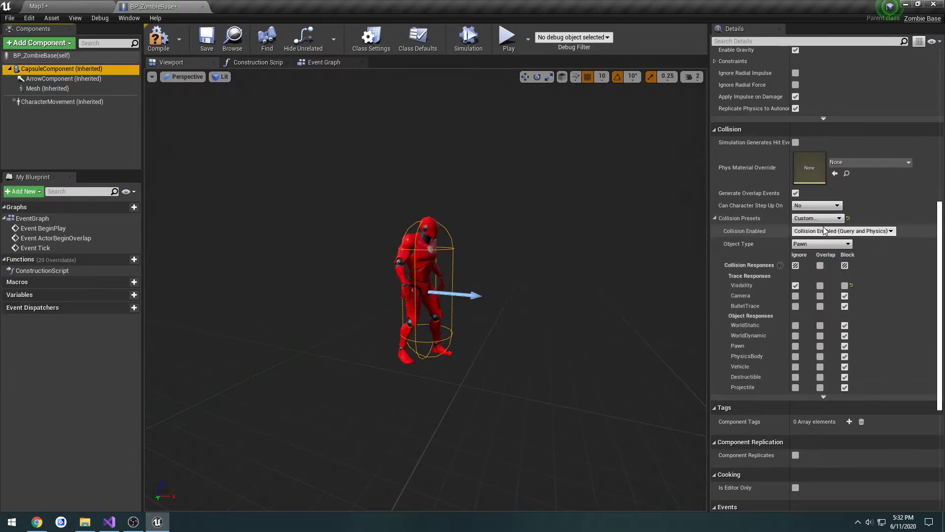
pyautogui.click(820, 306)
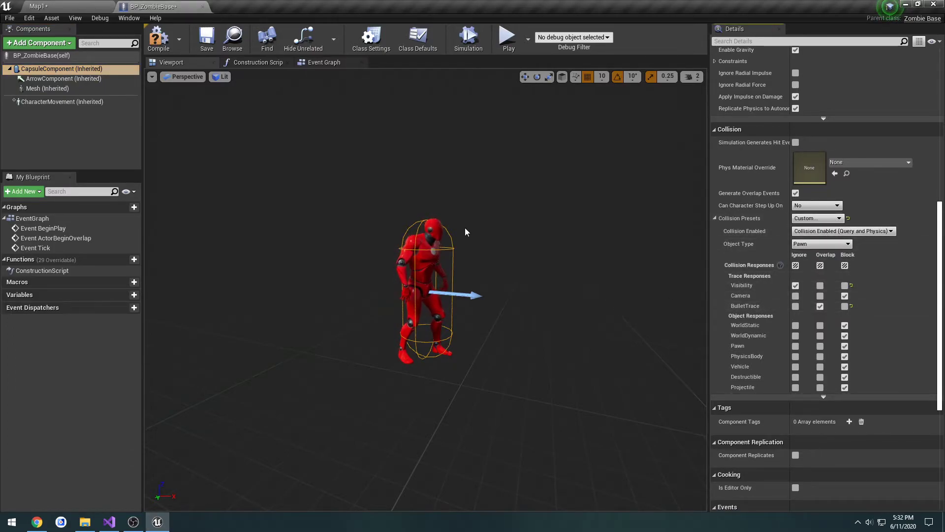
pyautogui.click(165, 45)
pyautogui.click(202, 42)
# Step: Play Map1, shoot at the approaching zombies several times while moving around to test bullet penetration, and stop the session
pyautogui.click(44, 6)
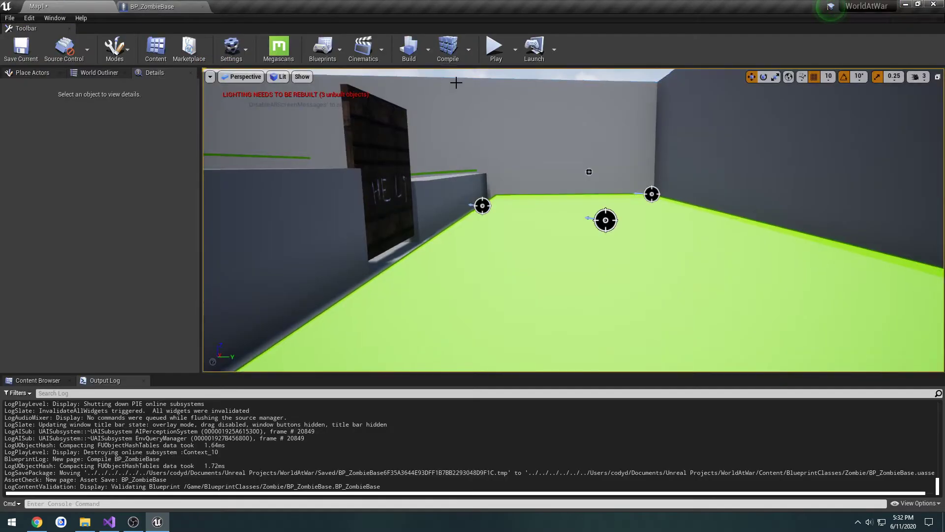
pyautogui.click(496, 46)
pyautogui.press('w')
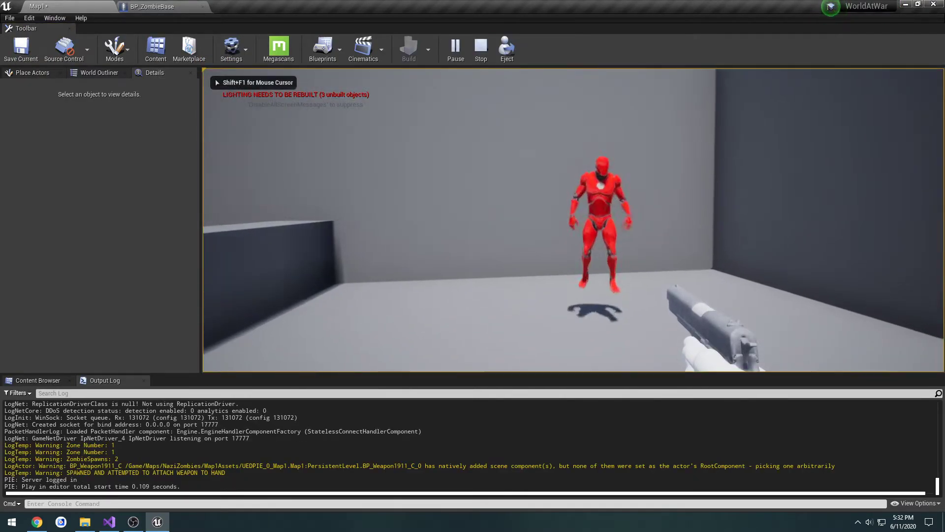
pyautogui.click(573, 220)
pyautogui.press('d')
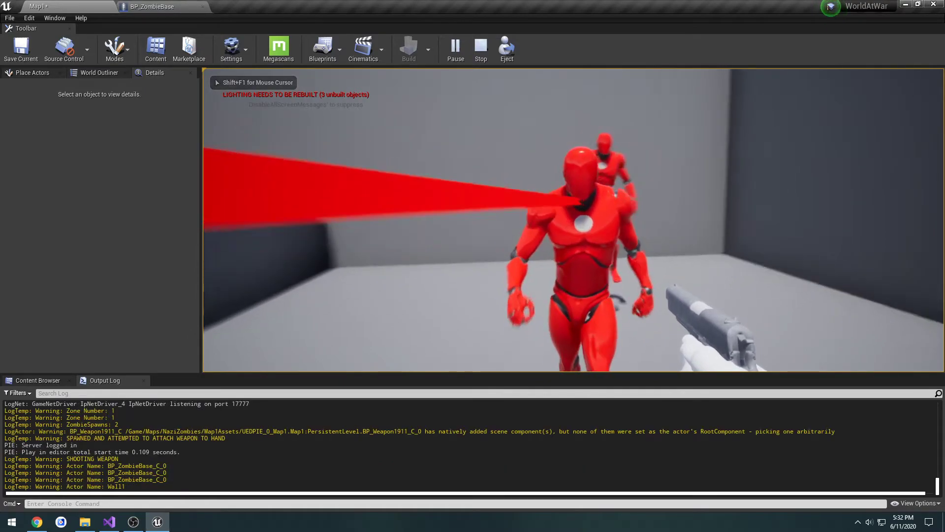
pyautogui.press('s')
pyautogui.click(573, 220)
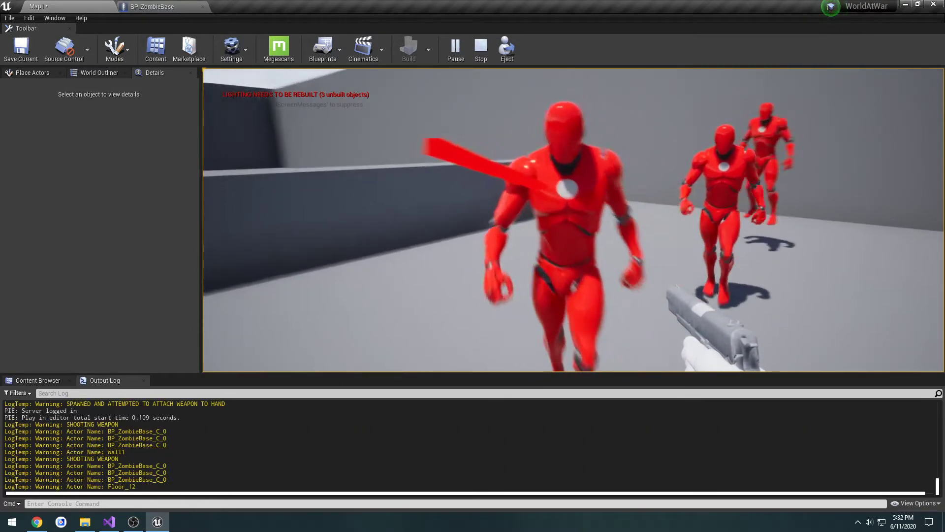
pyautogui.click(573, 220)
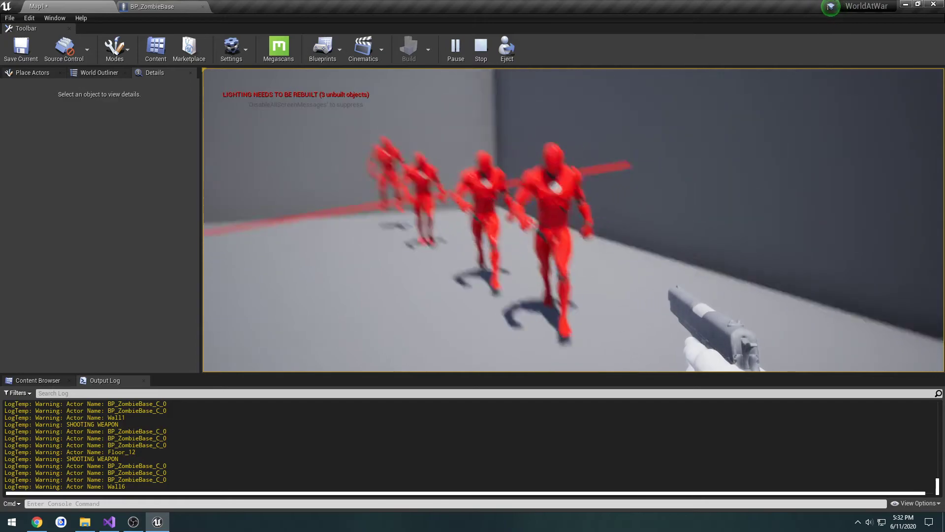
pyautogui.press('Escape')
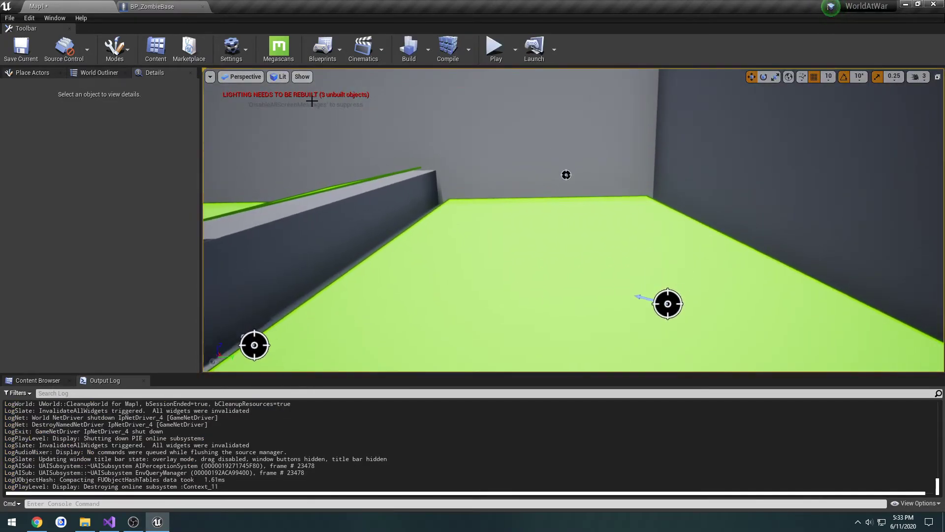
# Step: Return to BP_ZombieBase and review the CapsuleComponent's collision settings
pyautogui.moveTo(305, 141); pyautogui.dragTo(289, 153, button='right')
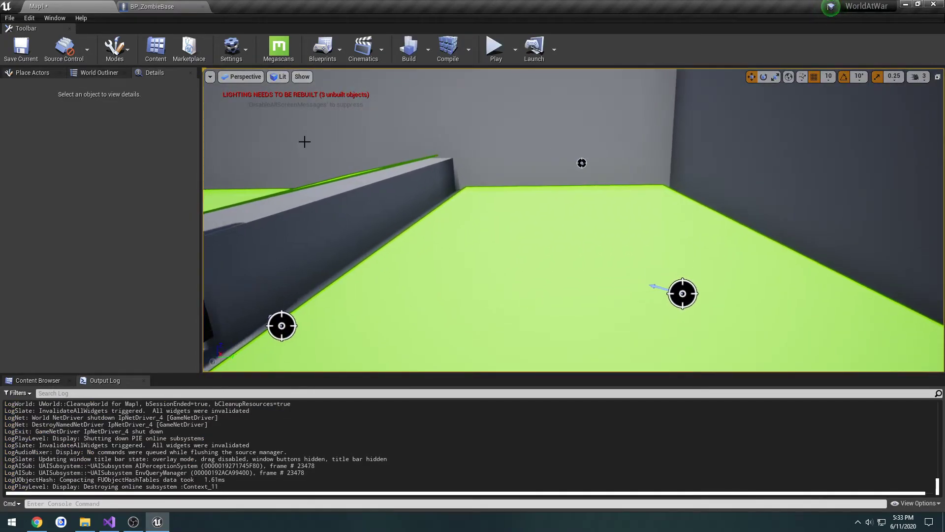
pyautogui.click(175, 7)
pyautogui.click(64, 70)
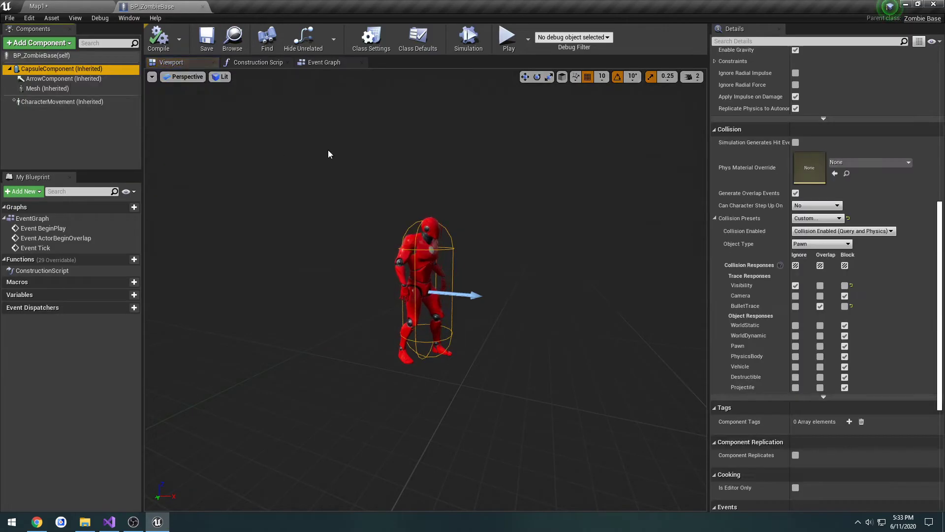
pyautogui.moveTo(560, 274)
pyautogui.mouseDown(button='right')
pyautogui.moveTo(606, 273)
pyautogui.moveTo(560, 274)
pyautogui.mouseUp(button='right')
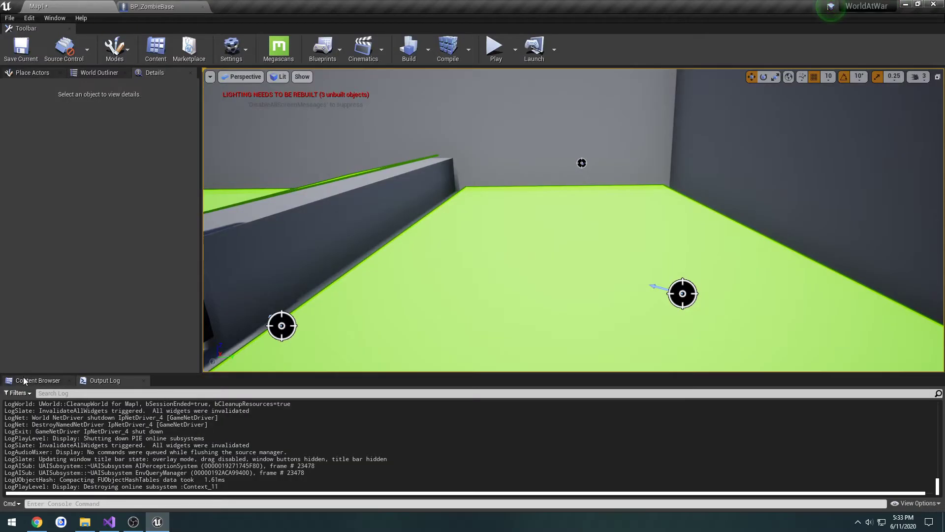
# Step: Open SK_Mannequin_PhysicsAsset from the Mannequin/Character/Mesh content folder
pyautogui.click(24, 380)
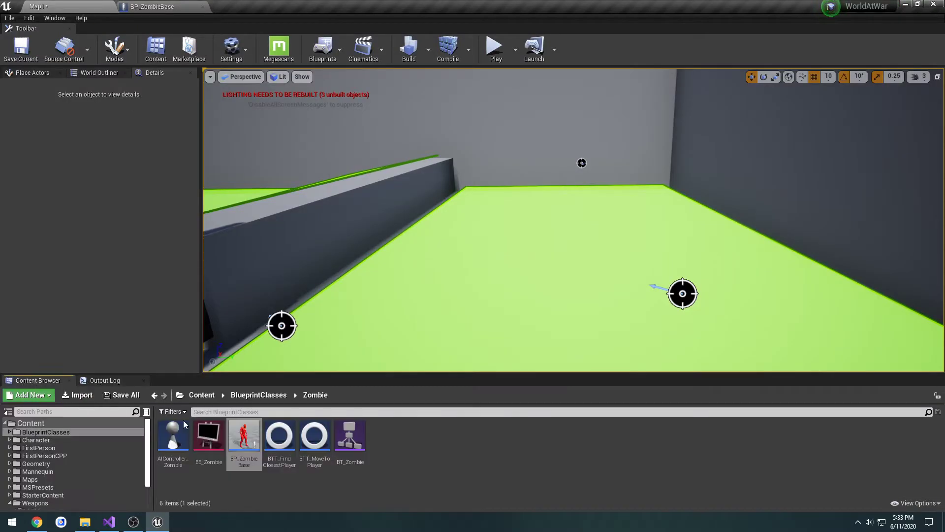
pyautogui.scroll(-1, 56, 454)
pyautogui.click(53, 456)
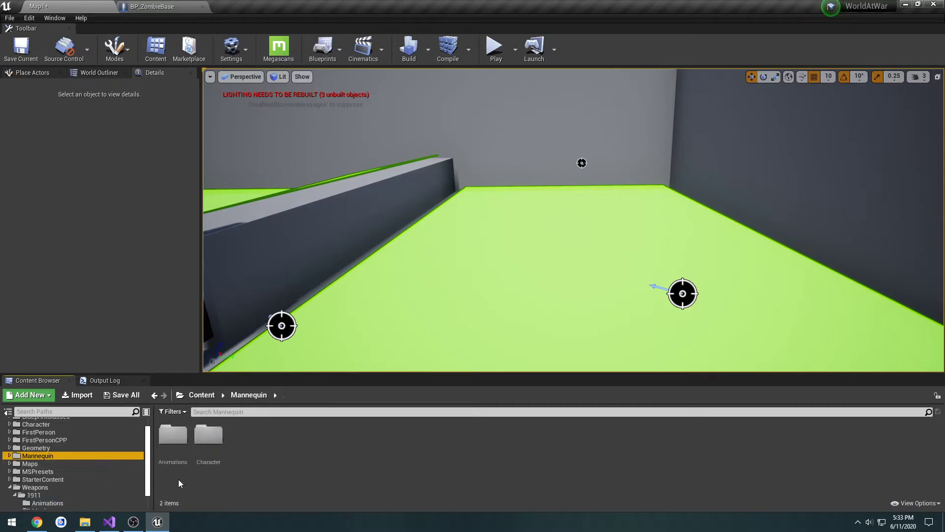
pyautogui.doubleClick(196, 463)
pyautogui.doubleClick(208, 440)
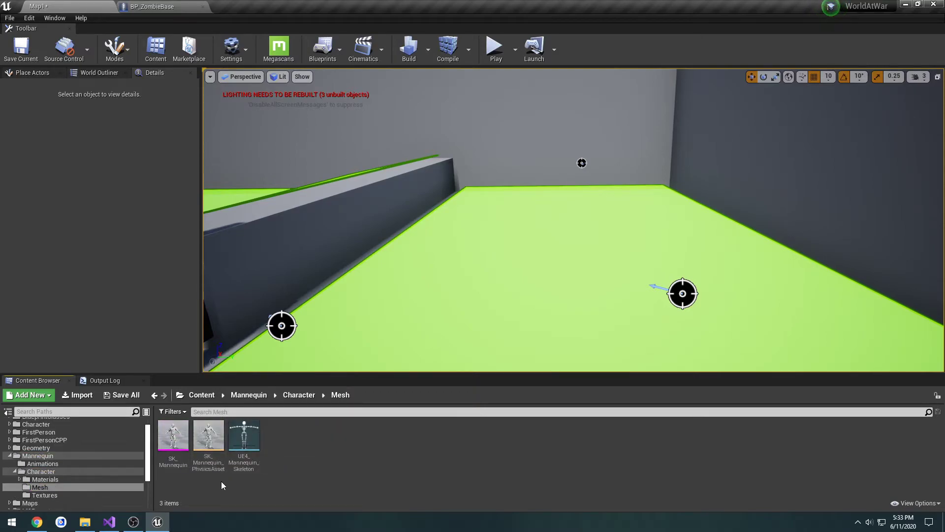
pyautogui.doubleClick(211, 440)
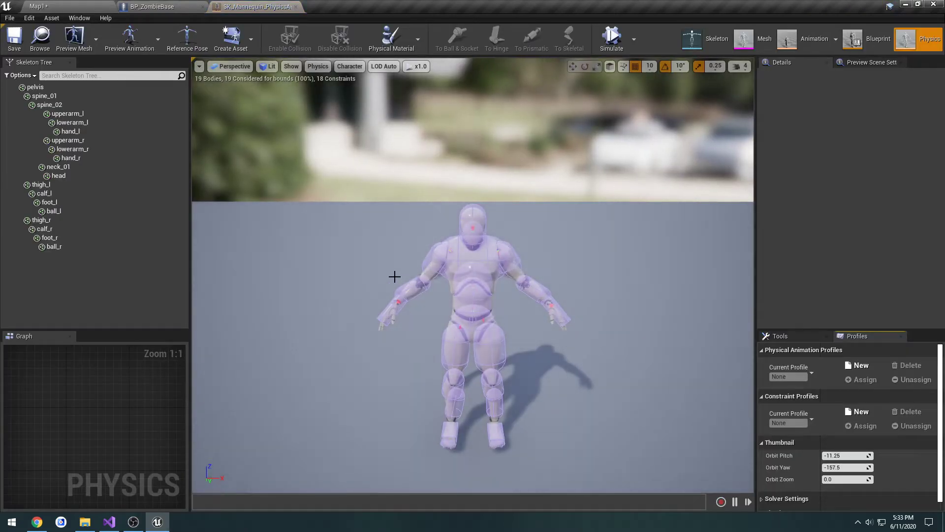
# Step: Lower the physics asset viewport's camera speed to 1 and view the mannequin's collision bodies up close
pyautogui.moveTo(386, 272); pyautogui.dragTo(496, 220, button='right')
pyautogui.click(741, 66)
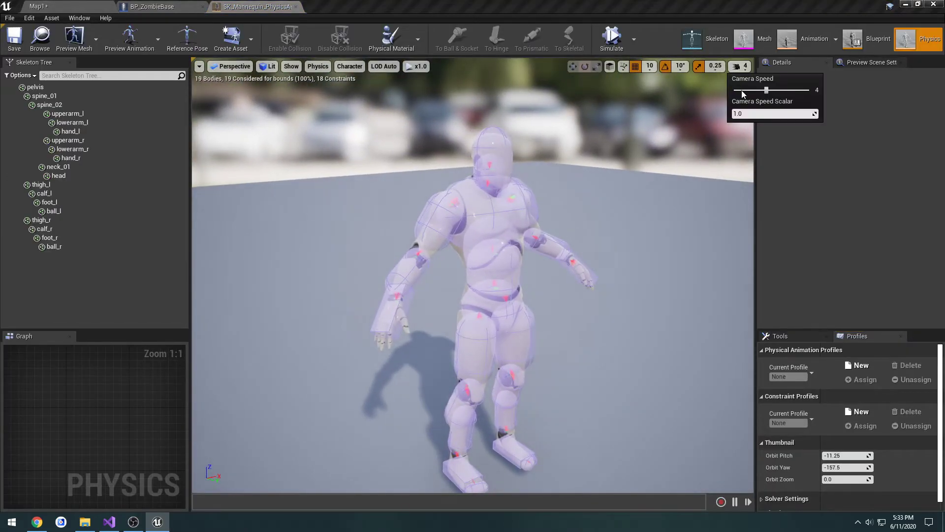
pyautogui.moveTo(632, 149); pyautogui.dragTo(427, 198)
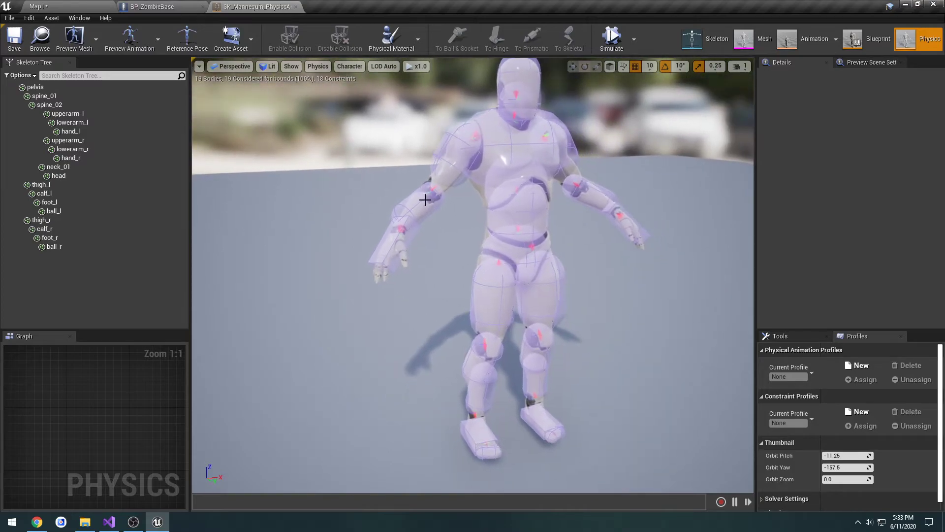
# Step: Examine the mannequin's lowerarm_r physics body and the constraint between hand_r and lowerarm_r
pyautogui.click(416, 207)
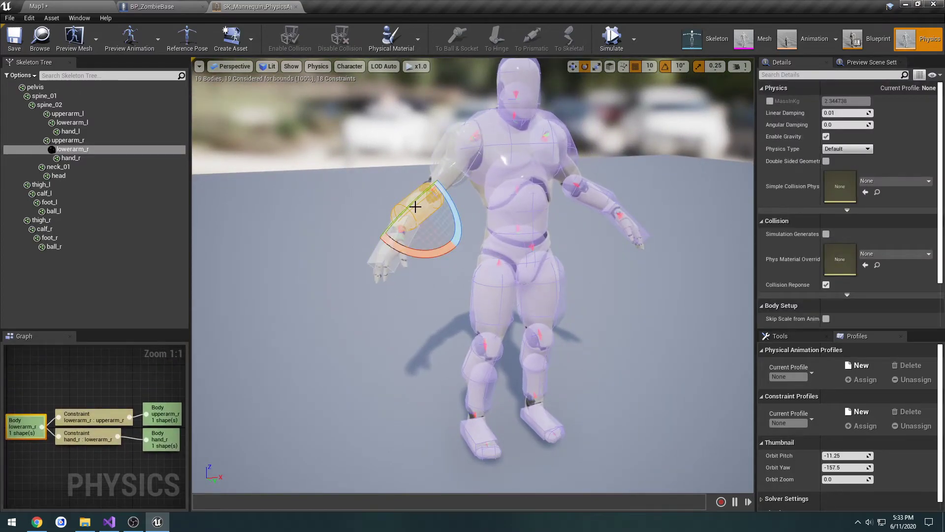
pyautogui.moveTo(415, 207); pyautogui.dragTo(114, 185, button='right')
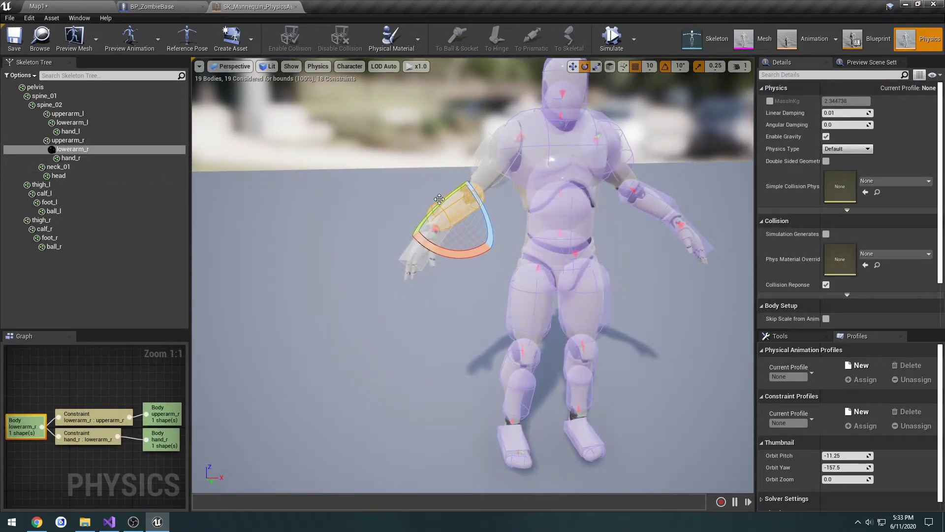
pyautogui.click(485, 170)
pyautogui.click(396, 206)
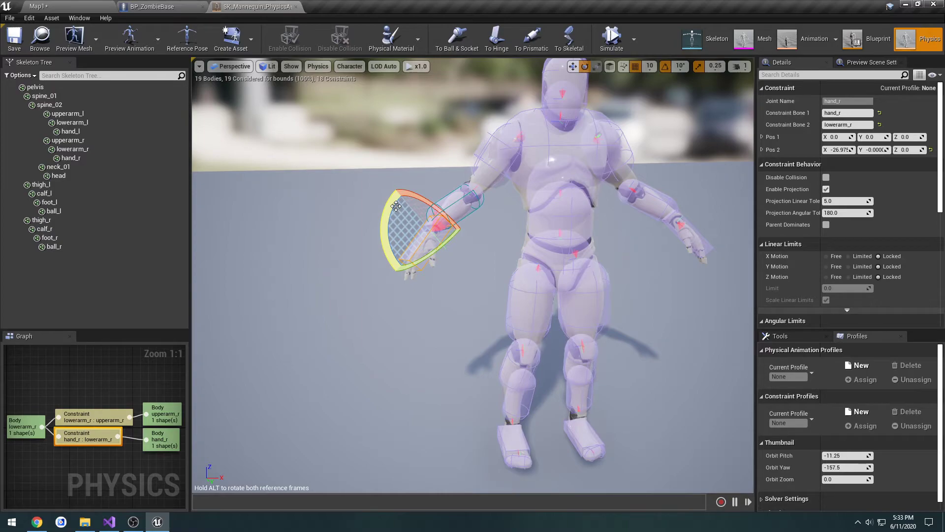
pyautogui.moveTo(396, 205); pyautogui.dragTo(483, 139, button='right')
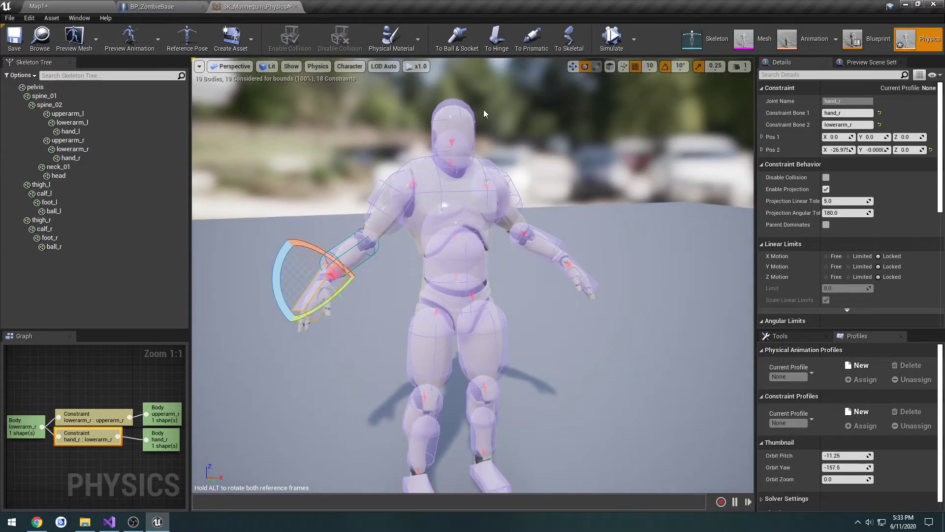
# Step: Inspect the mannequin's head physics body, and set the BulletTrace response of BP_ZombieBase's CapsuleComponent to Ignore
pyautogui.click(450, 113)
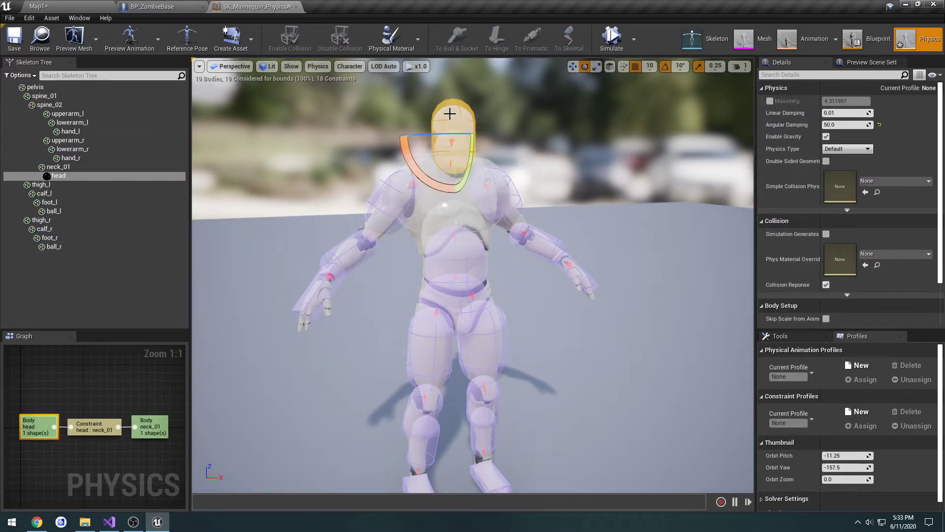
pyautogui.click(152, 7)
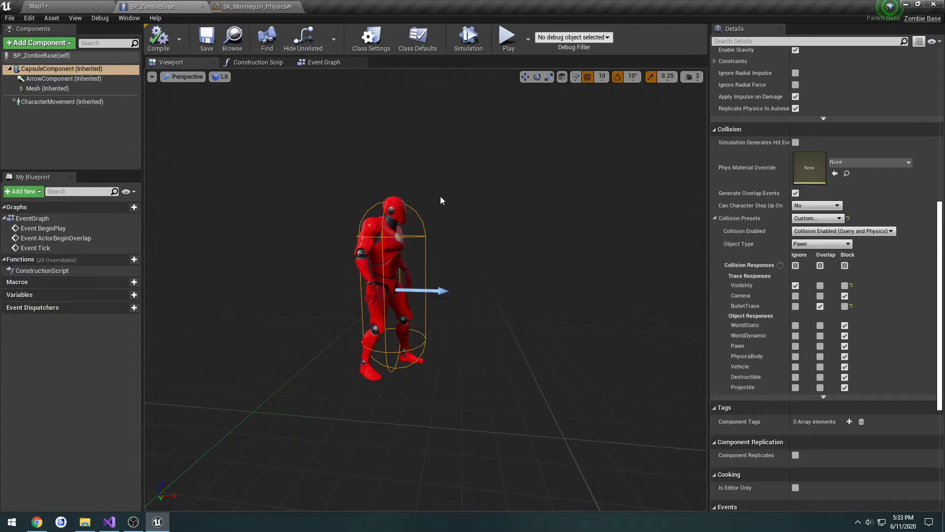
pyautogui.click(796, 306)
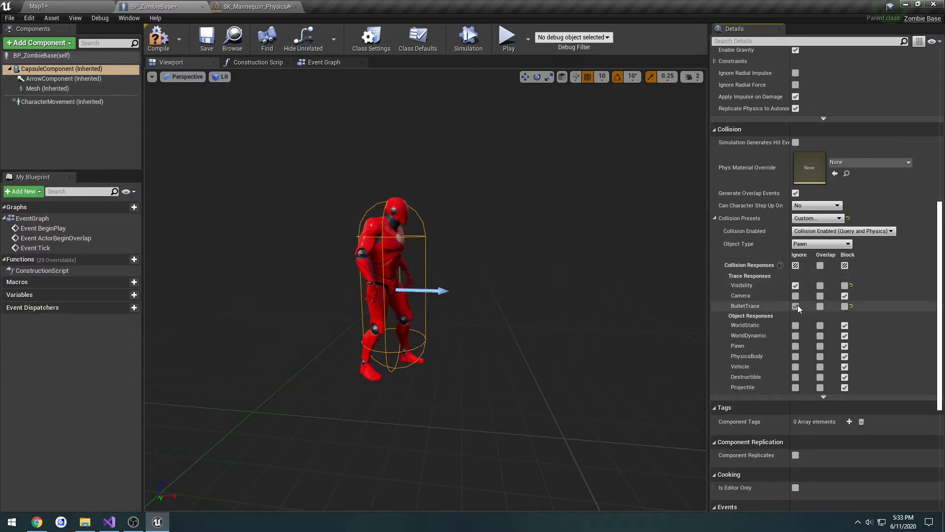
# Step: Review the collision responses of BP_ZombieBase's Mesh component and compile the blueprint
pyautogui.click(73, 88)
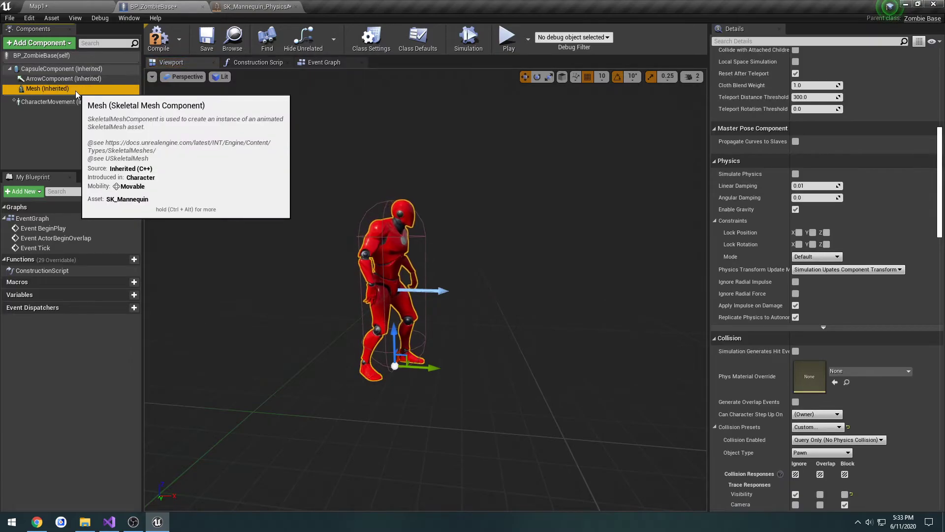
pyautogui.scroll(-3, 423, 197)
pyautogui.scroll(1, 470, 262)
pyautogui.scroll(3, 471, 265)
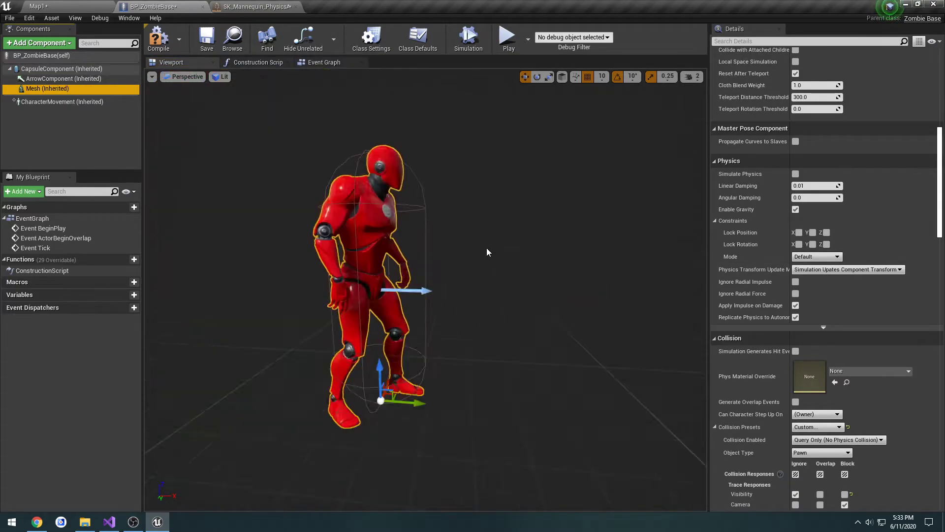
pyautogui.scroll(-1, 487, 249)
pyautogui.scroll(-5, 813, 282)
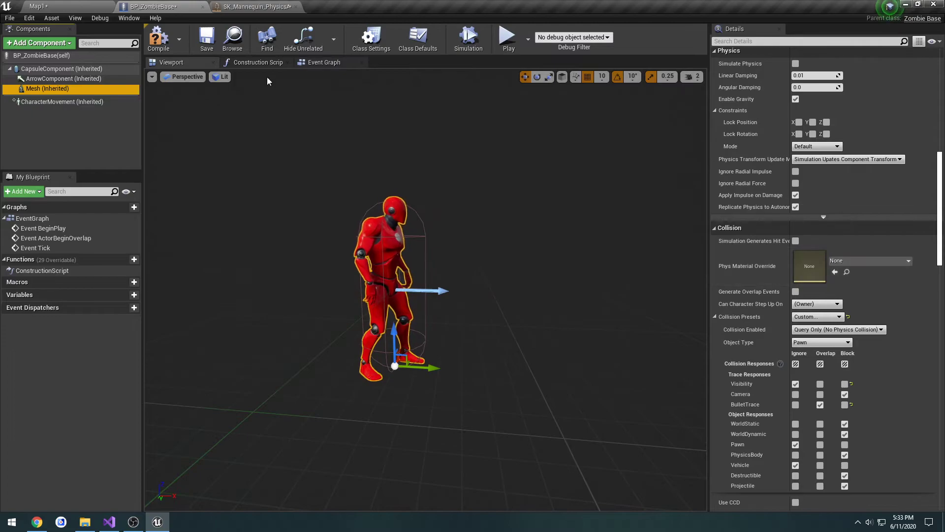
pyautogui.click(159, 43)
# Step: Return to Map1 and clear the Output Log
pyautogui.click(96, 10)
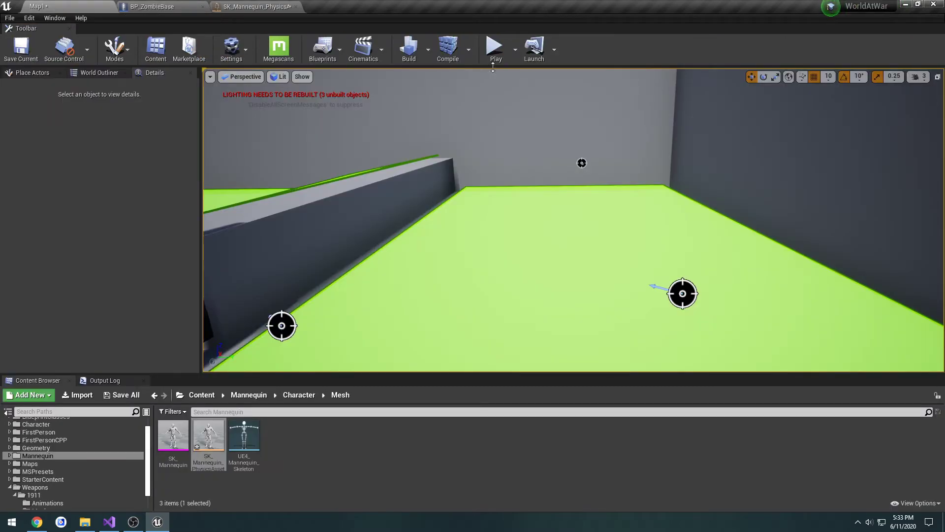
pyautogui.click(116, 380)
pyautogui.rightClick(261, 433)
pyautogui.click(304, 417)
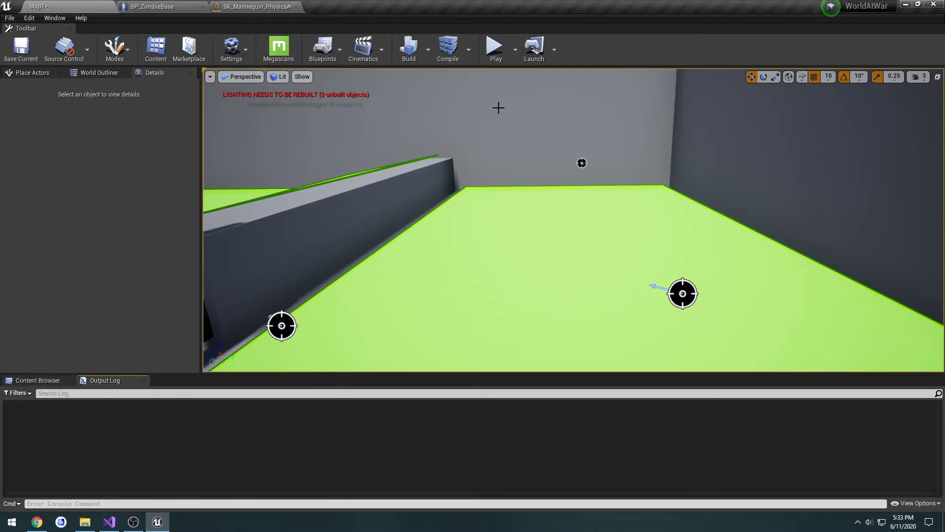
# Step: Start playing the level, eject from the player character and possess it again
pyautogui.click(494, 46)
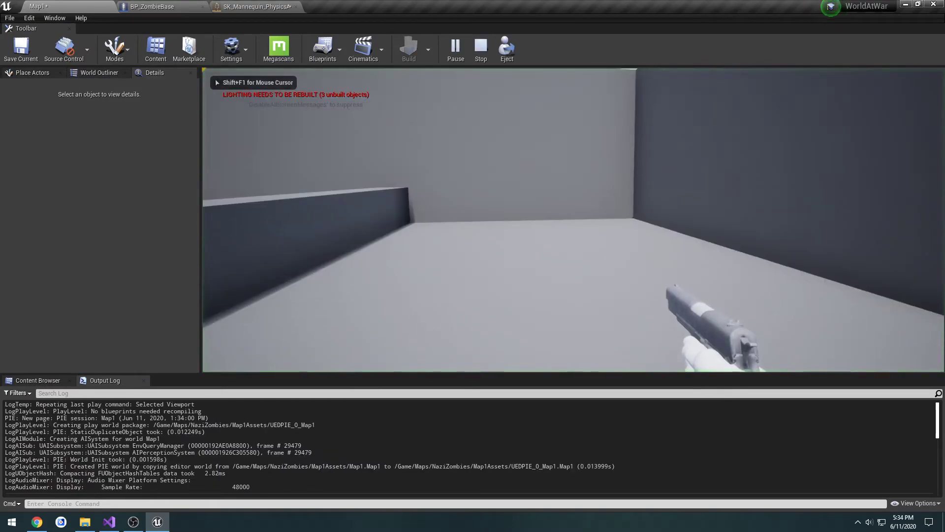
pyautogui.hotkey('shift', 'F1')
pyautogui.click(507, 49)
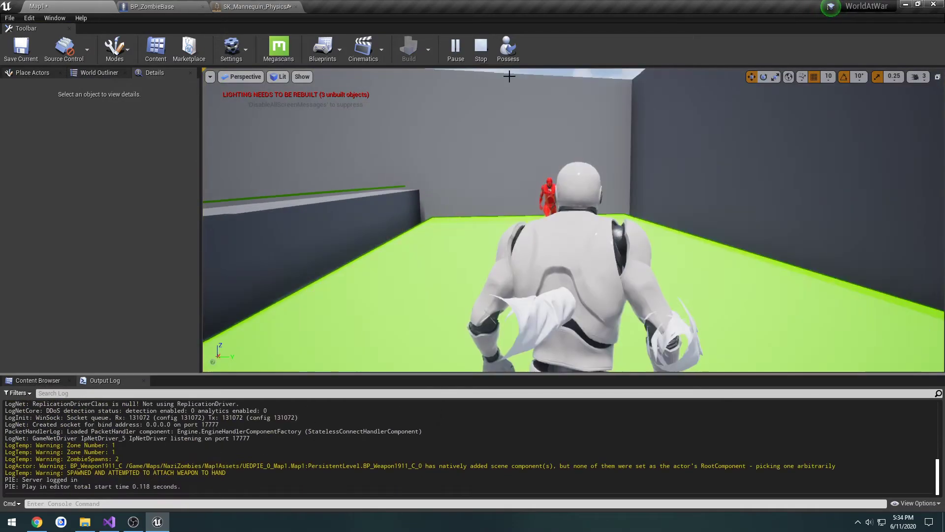
pyautogui.click(509, 55)
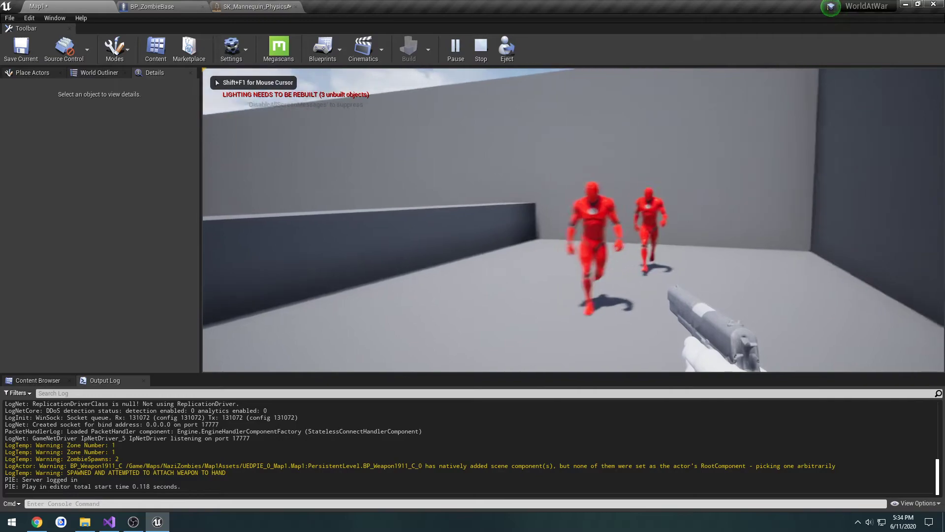
# Step: Shoot at single and lined-up zombies to log which actors each bullet hits, and stop playing
pyautogui.click(573, 220)
pyautogui.press('s')
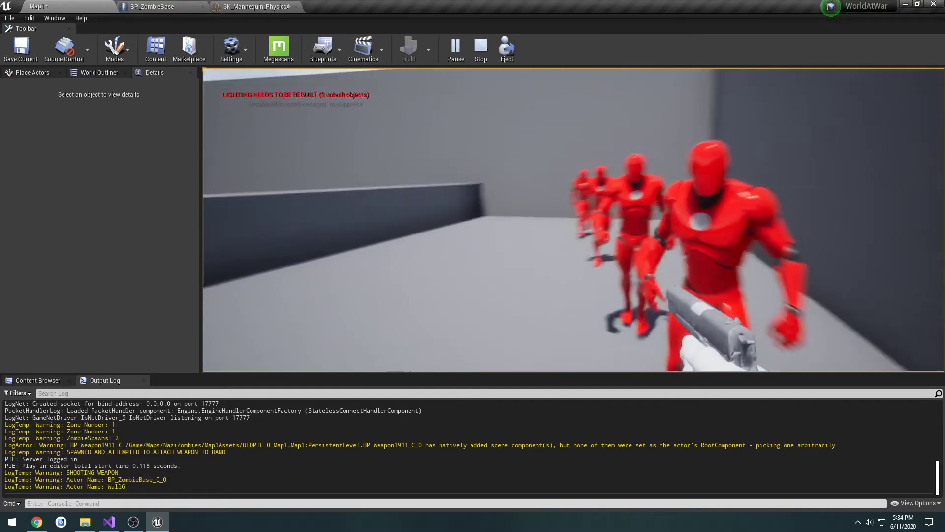
pyautogui.click(573, 220)
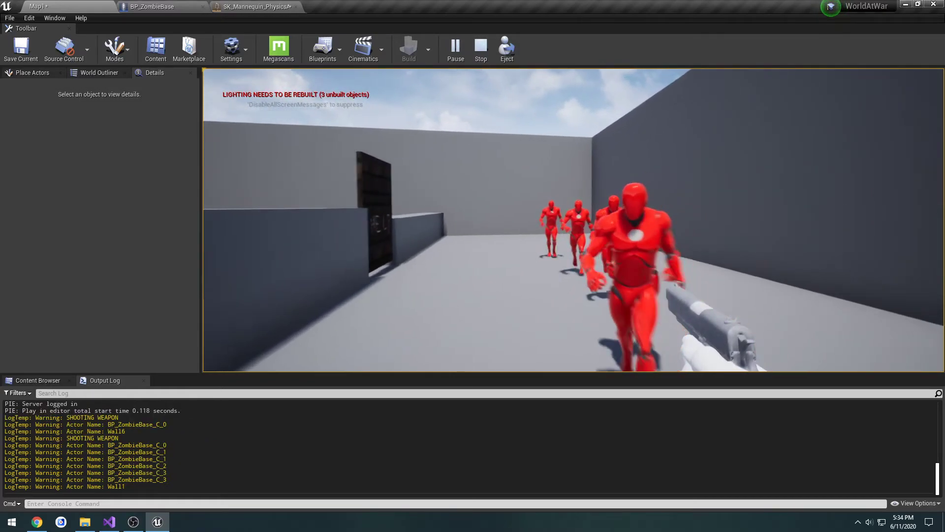
pyautogui.click(573, 220)
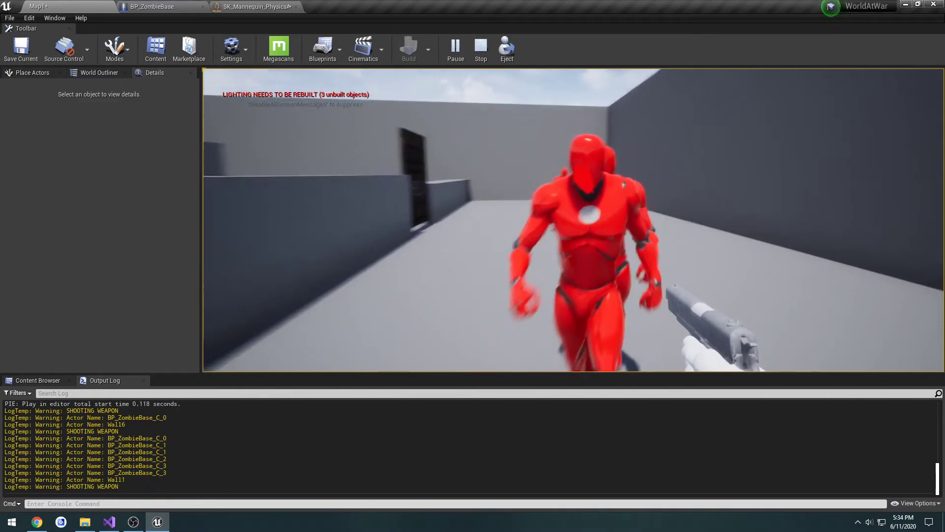
pyautogui.click(573, 220)
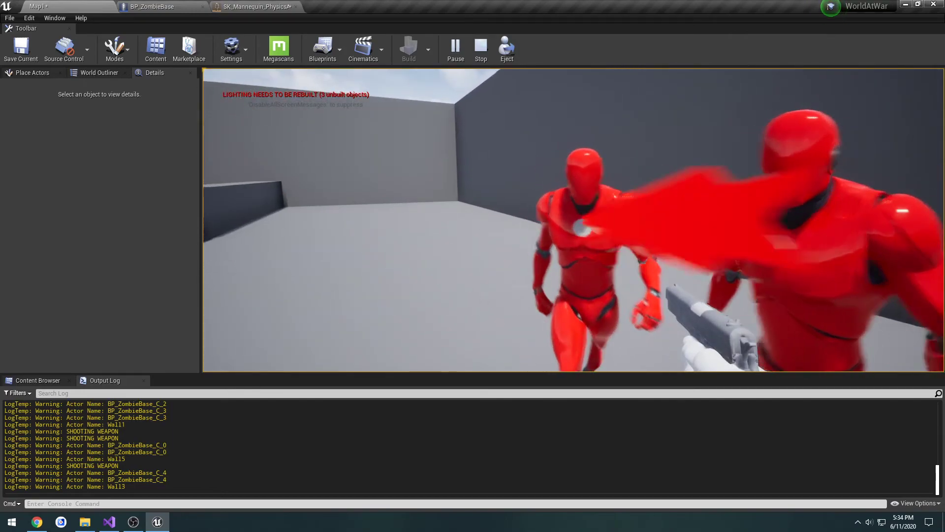
pyautogui.click(573, 221)
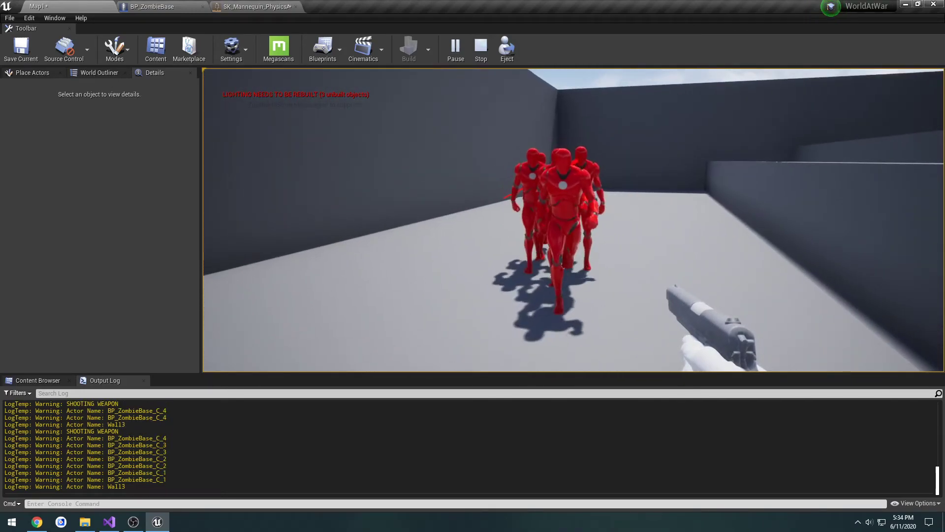
pyautogui.press('Escape')
# Step: Set the BulletTrace response of BP_ZombieBase's Mesh component to Ignore and save the blueprint
pyautogui.click(203, 5)
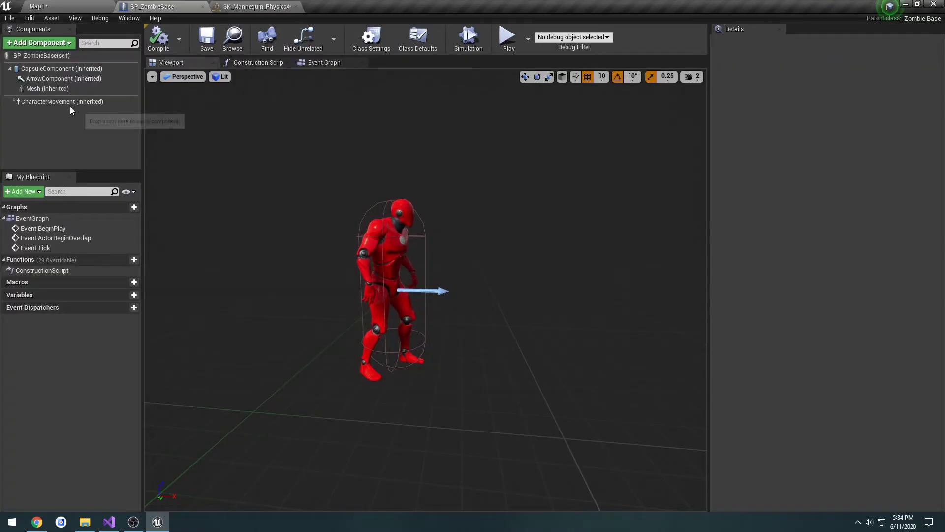
pyautogui.click(59, 89)
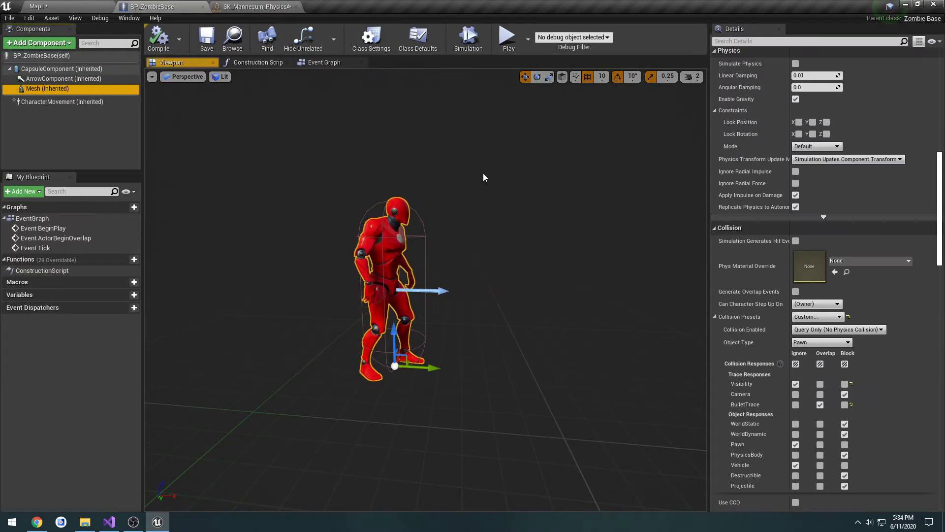
pyautogui.click(796, 405)
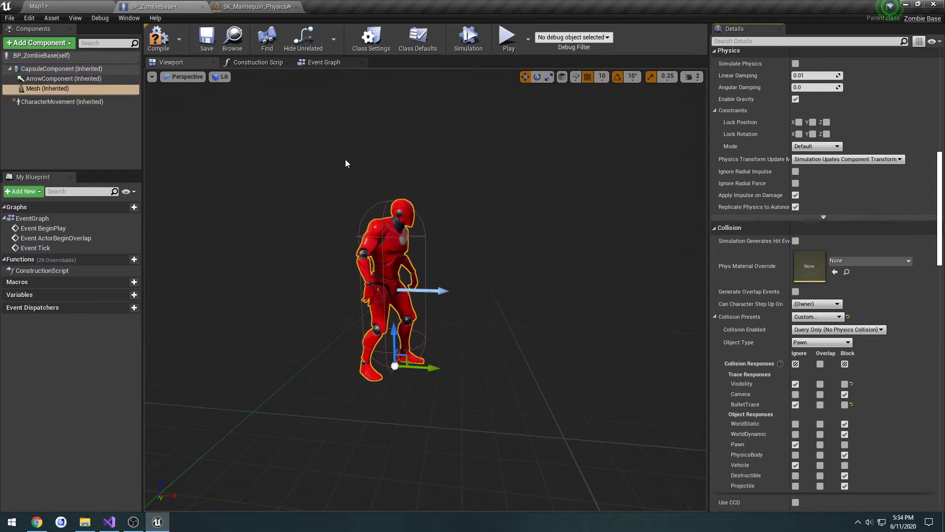
pyautogui.click(203, 40)
# Step: Play Map1 and shoot at the zombies to test bullet hits with their Mesh and capsule ignoring BulletTrace
pyautogui.click(67, 6)
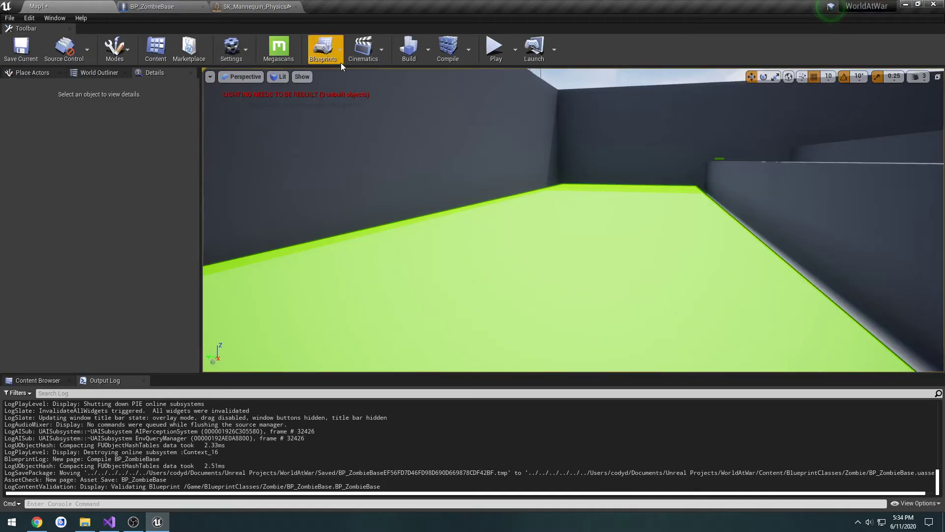
pyautogui.click(492, 58)
pyautogui.press('w')
pyautogui.press('d')
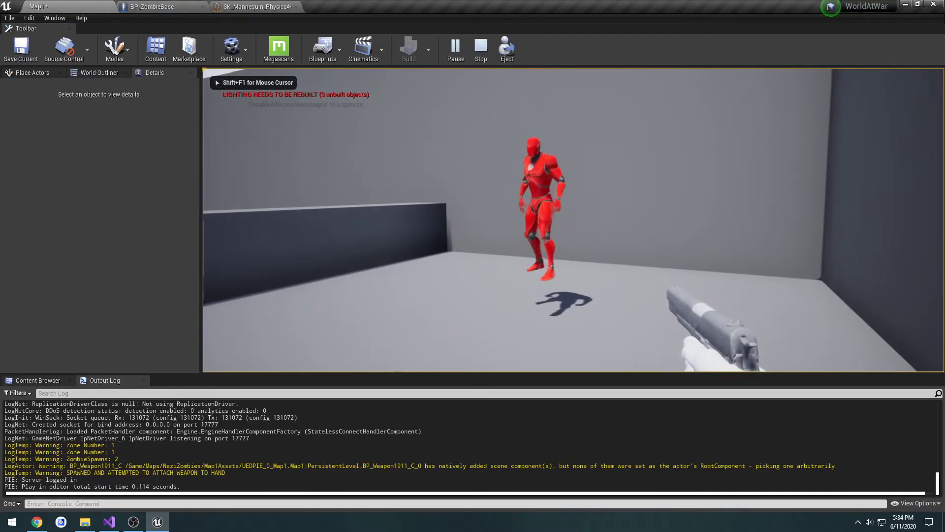
pyautogui.click(573, 220)
pyautogui.press('a')
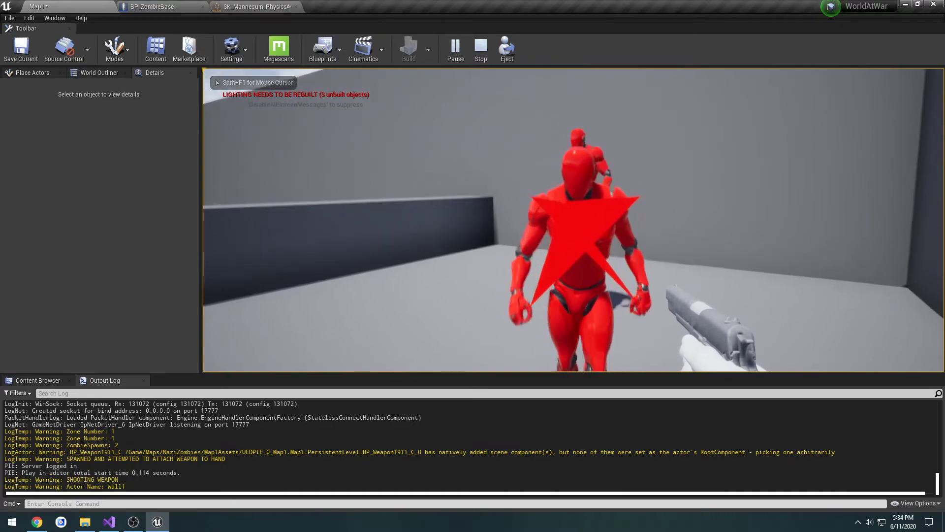
pyautogui.click(573, 221)
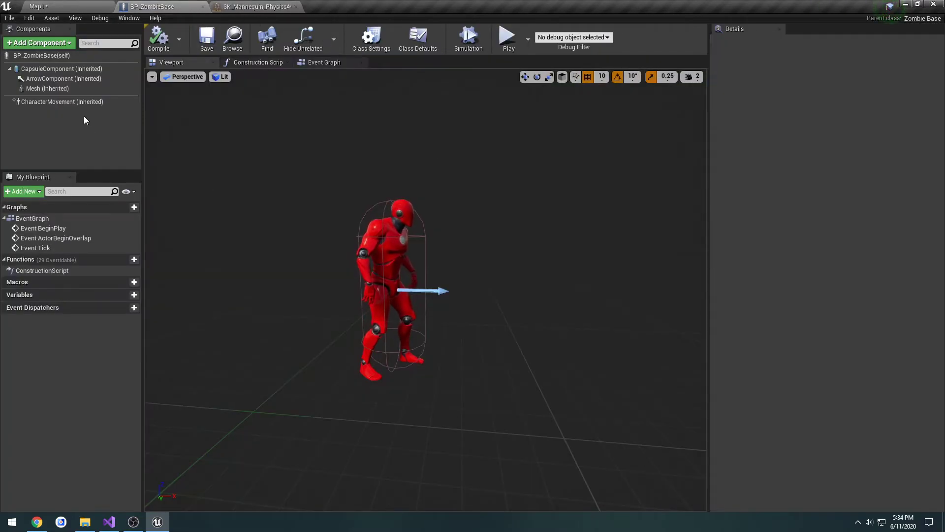
pyautogui.click(74, 90)
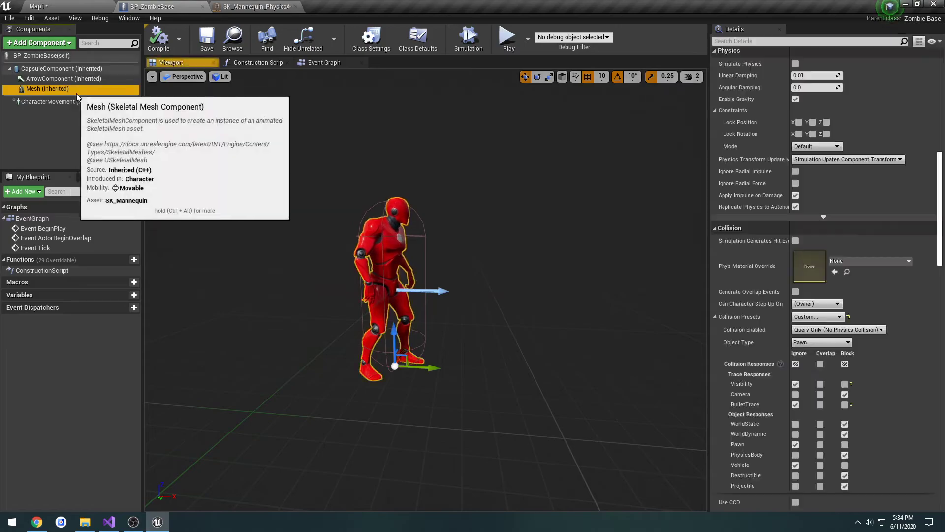
pyautogui.click(819, 404)
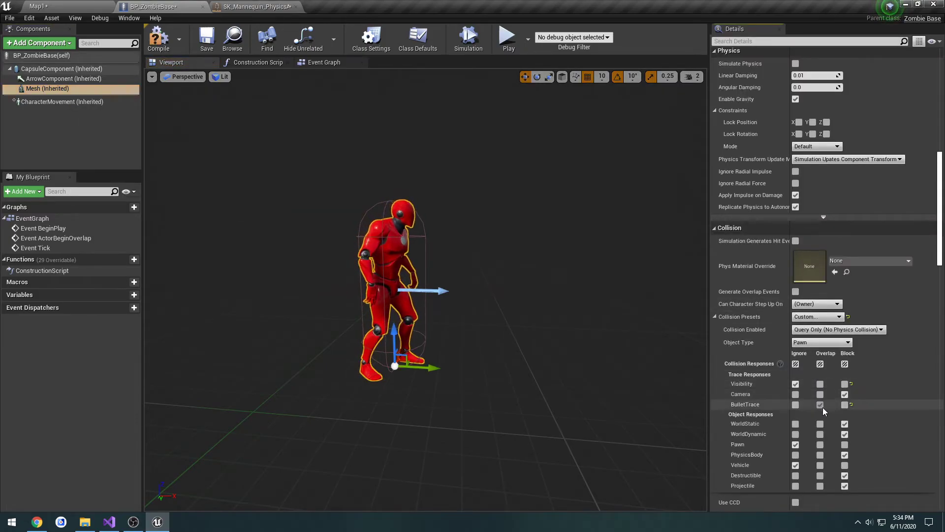
pyautogui.click(796, 405)
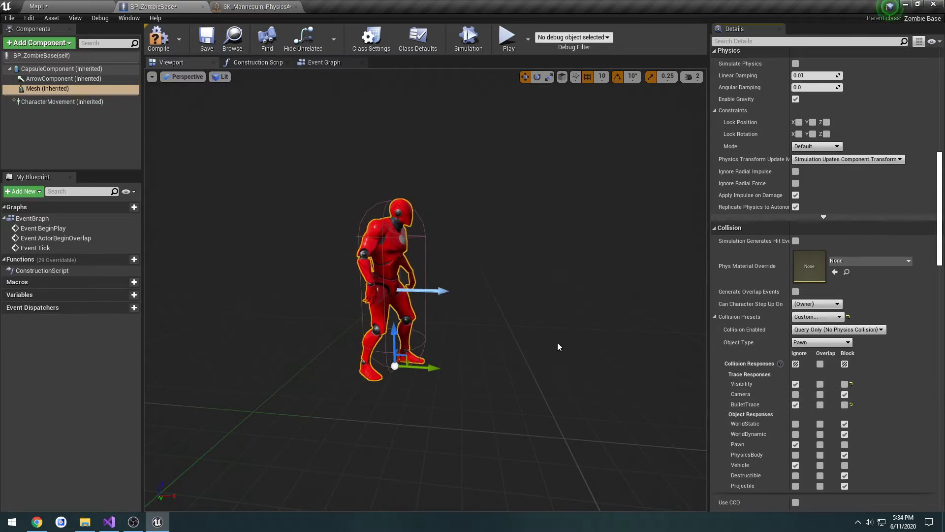
# Step: Set the CapsuleComponent's BulletTrace response to Overlap, and compile and save BP_ZombieBase
pyautogui.click(74, 72)
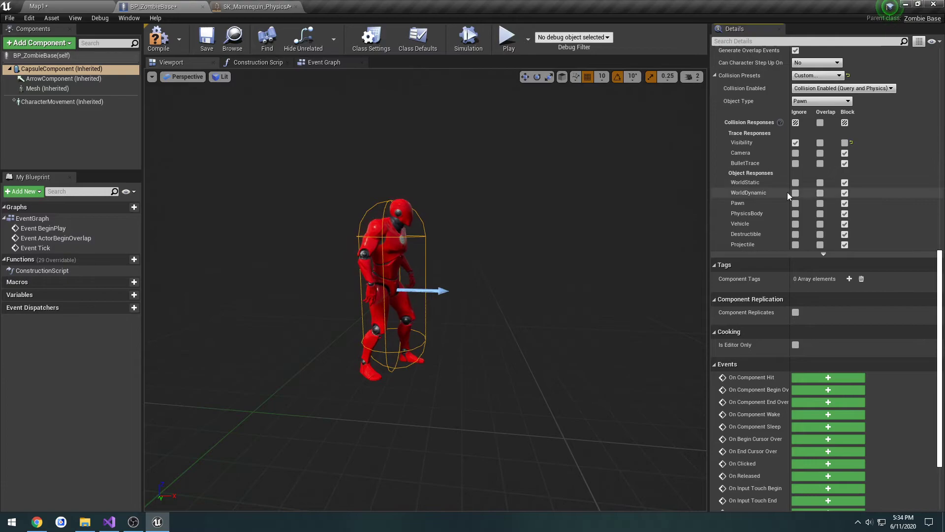
pyautogui.click(819, 164)
pyautogui.click(158, 37)
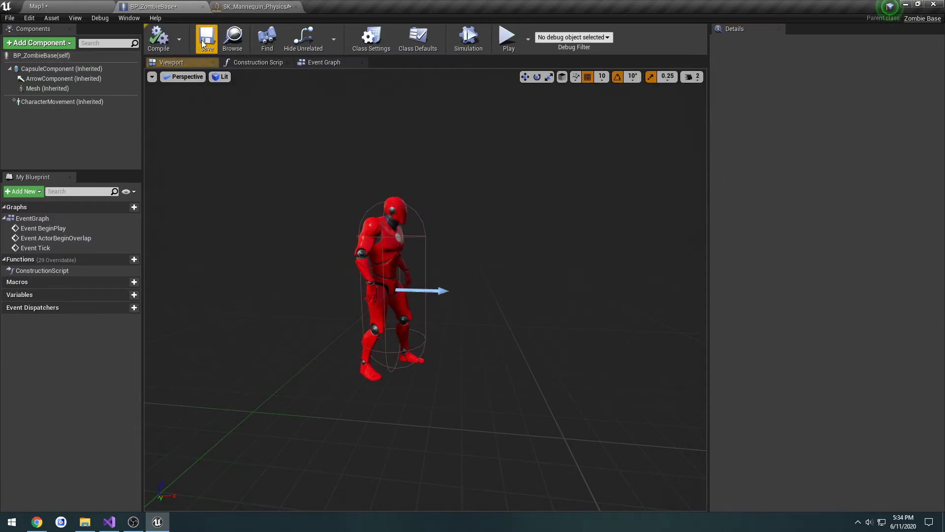
pyautogui.click(206, 37)
# Step: Check the BulletTrace responses of the Mesh and CapsuleComponent and save BP_ZombieBase
pyautogui.click(47, 89)
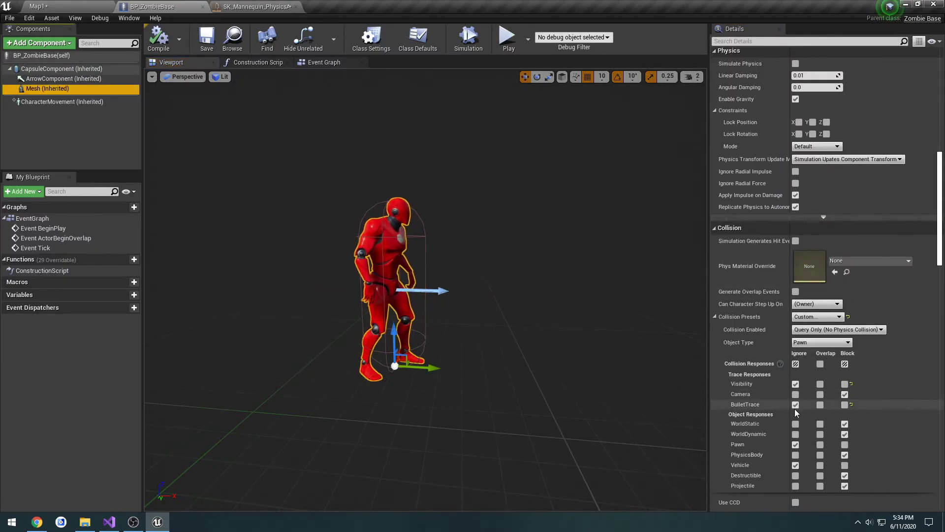
pyautogui.click(58, 68)
pyautogui.scroll(2, 837, 219)
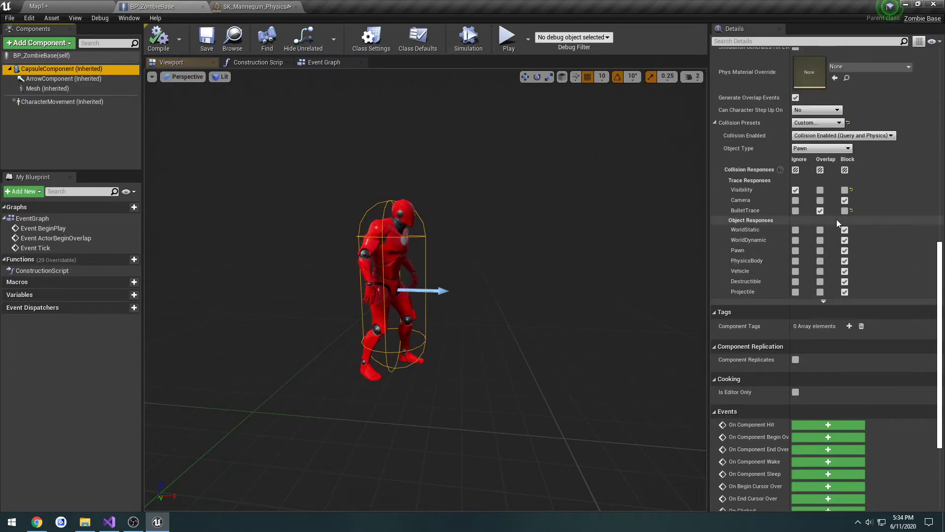
pyautogui.click(206, 39)
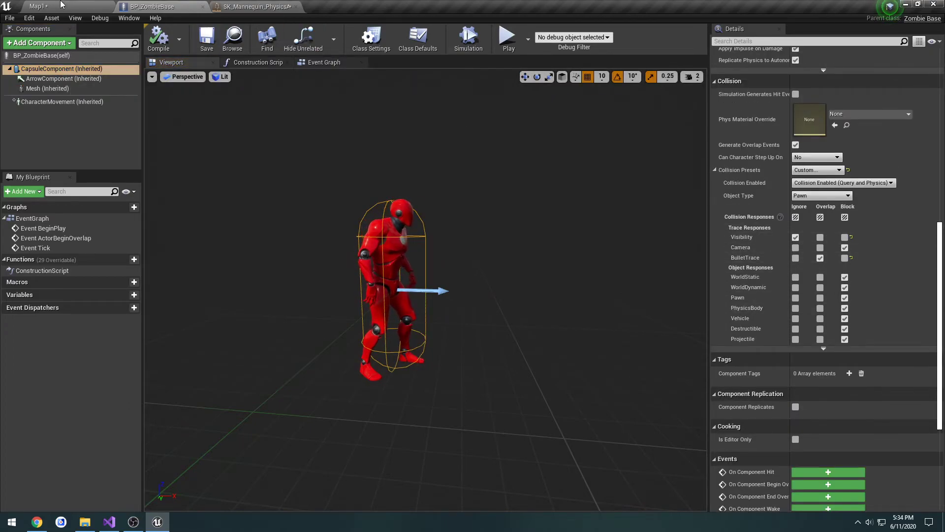
# Step: Play Map1 and shoot repeatedly at the approaching zombies to test bullet hits with the capsule overlapping BulletTrace
pyautogui.click(39, 6)
pyautogui.click(495, 48)
pyautogui.press('w')
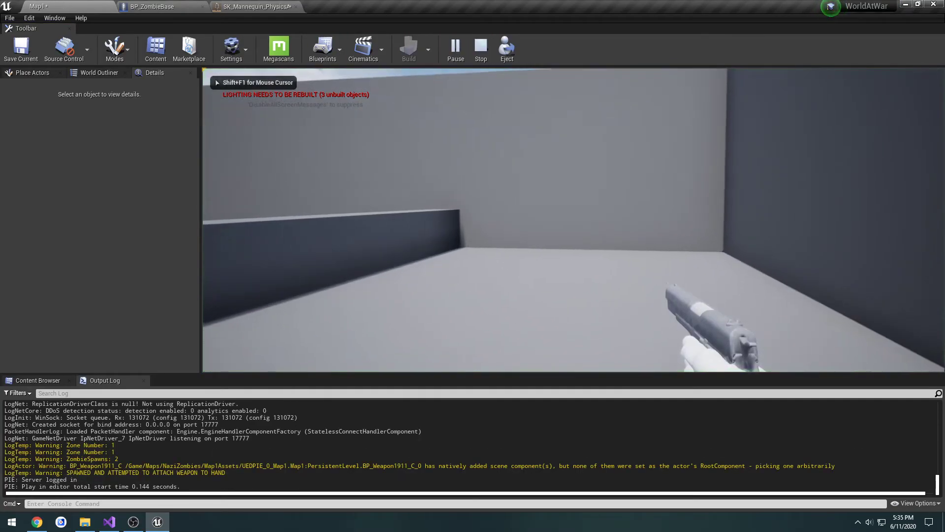
pyautogui.click(574, 220)
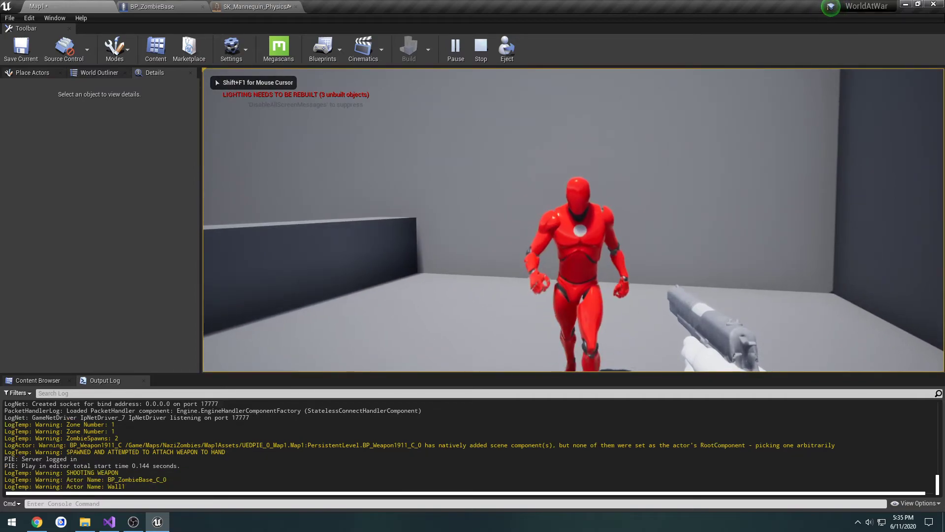
pyautogui.press('s')
pyautogui.click(573, 220)
pyautogui.click(573, 220)
pyautogui.click(573, 220)
pyautogui.click(573, 220)
pyautogui.press('s')
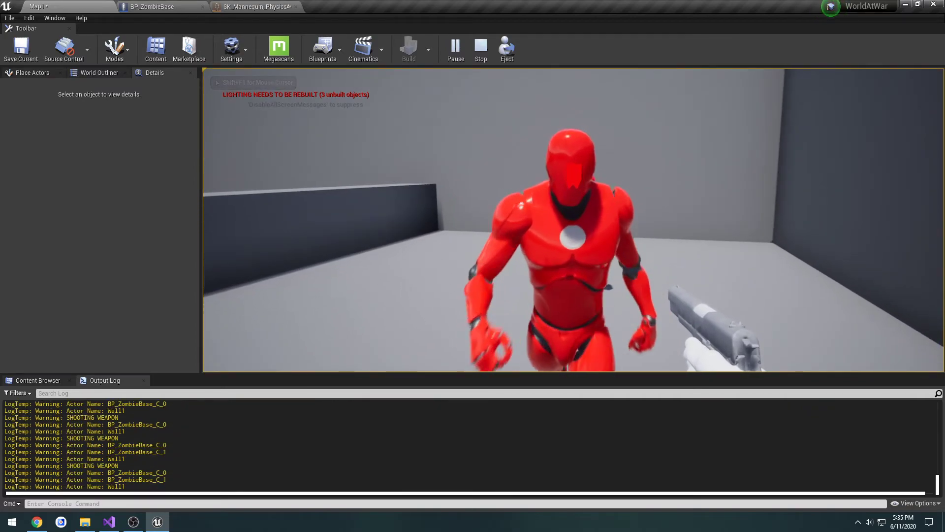
pyautogui.click(573, 220)
pyautogui.click(573, 220)
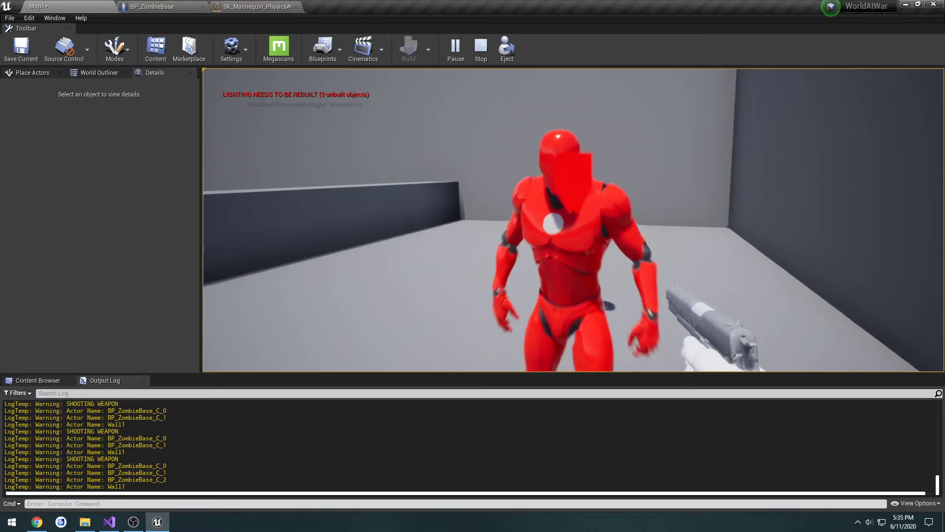
# Step: Back away until the zombies line up, shoot through the group to test bullet penetration, and end the play session
pyautogui.press('s')
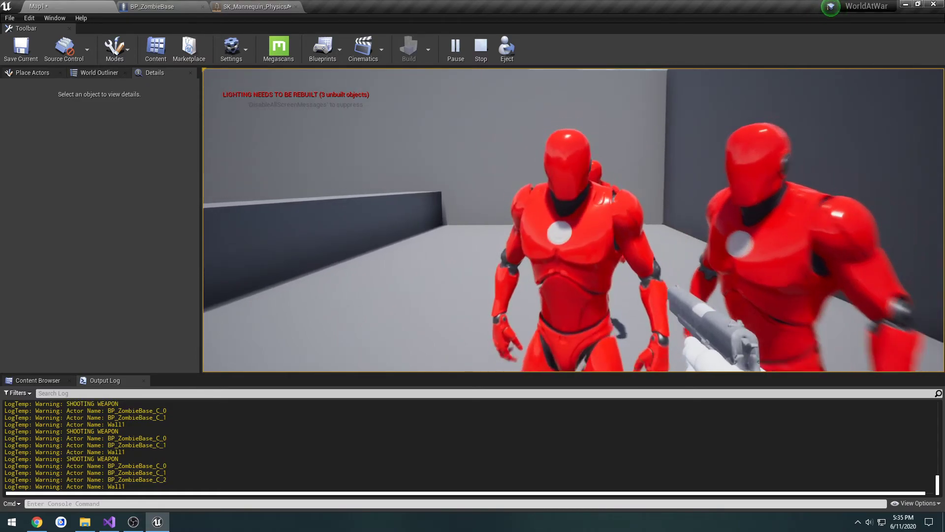
pyautogui.press('s')
pyautogui.press('s')
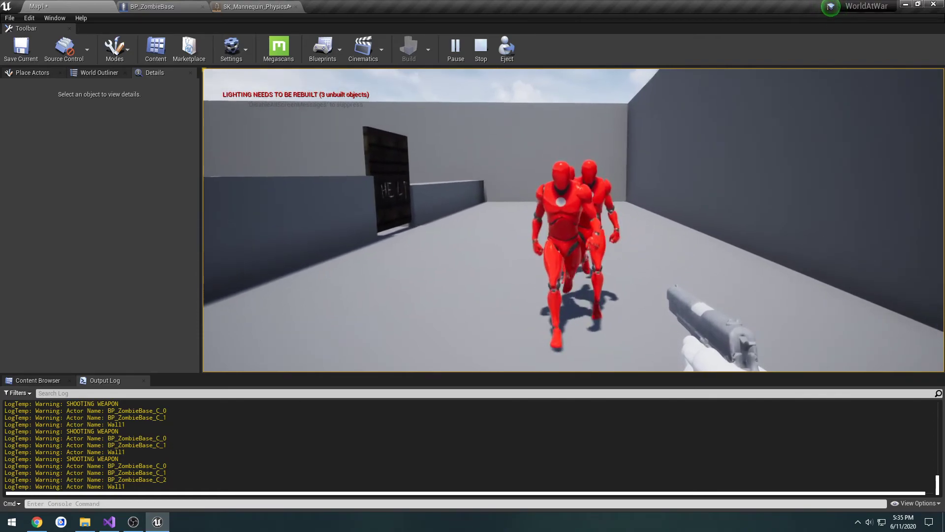
pyautogui.click(573, 220)
pyautogui.press('s')
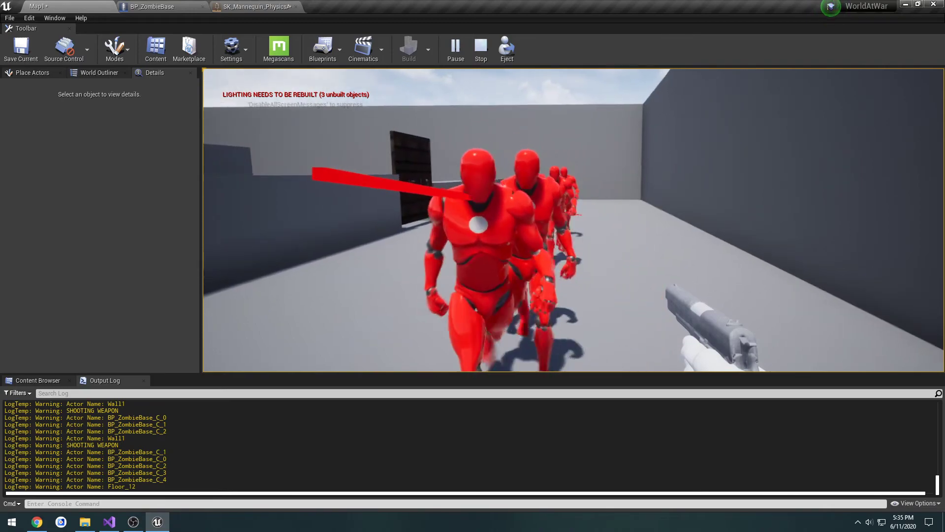
pyautogui.click(573, 220)
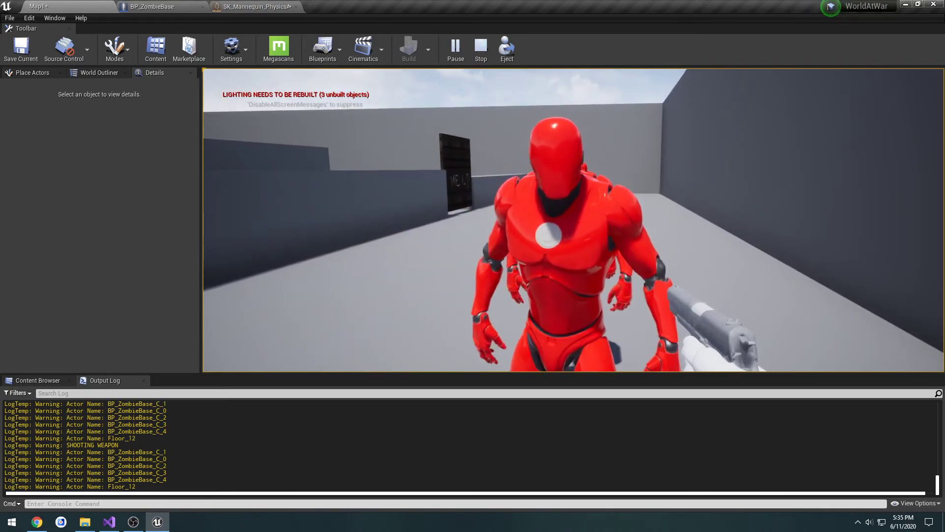
pyautogui.press('s')
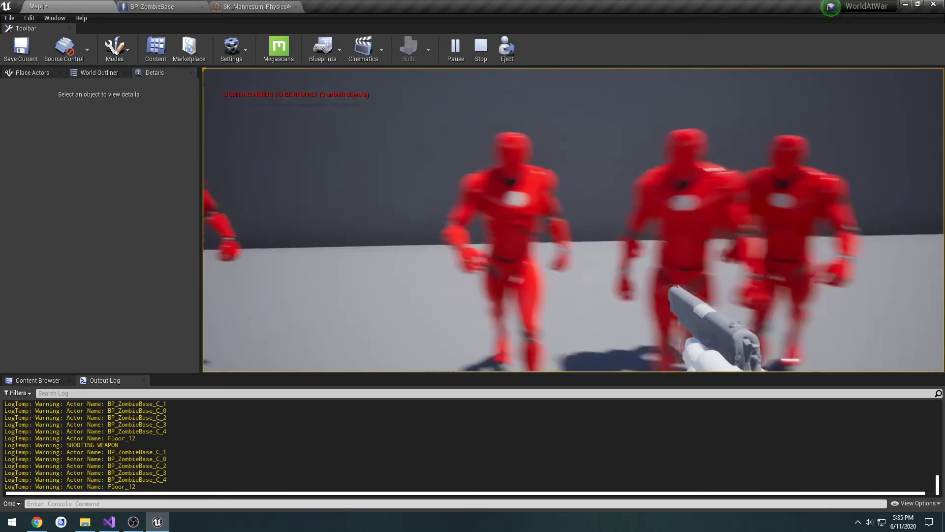
pyautogui.press('Escape')
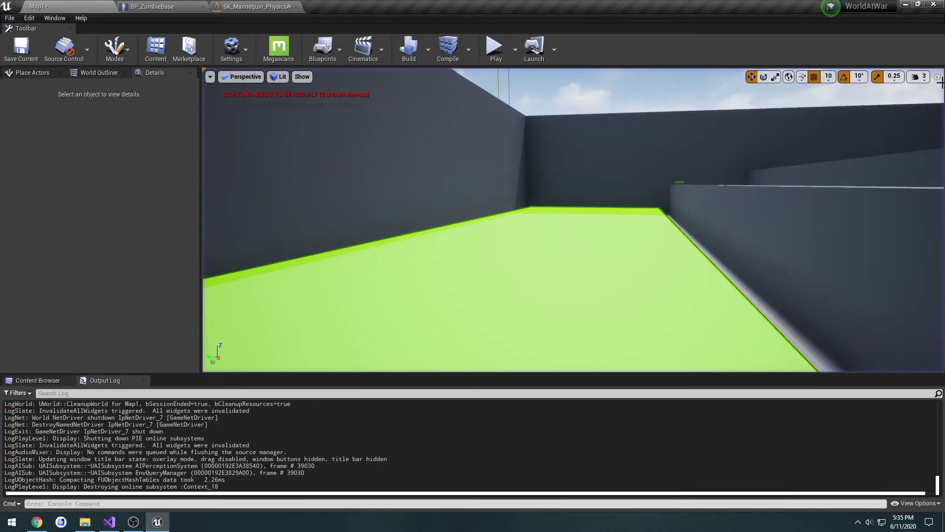
# Step: Select the low wall beside the HELP door in Map1 and examine its BulletTrace collision response
pyautogui.moveTo(505, 178); pyautogui.dragTo(281, 179, button='right')
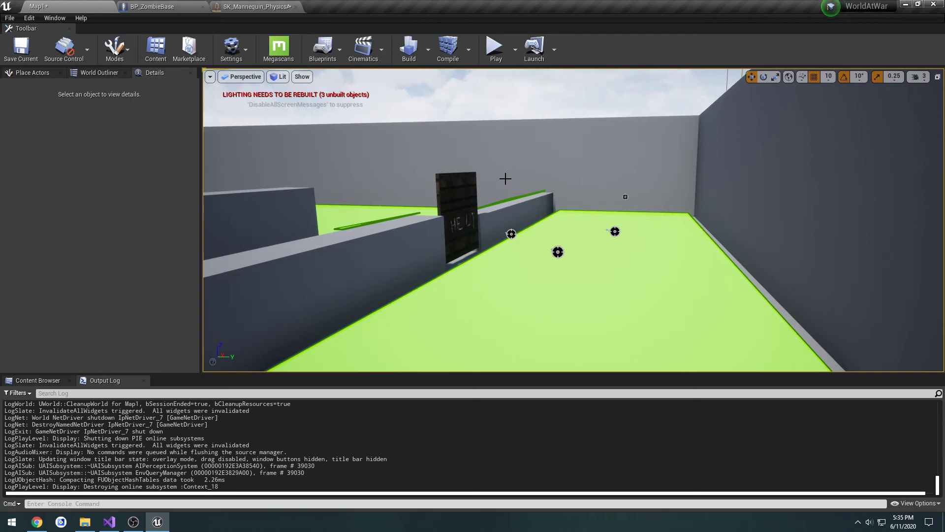
pyautogui.click(310, 281)
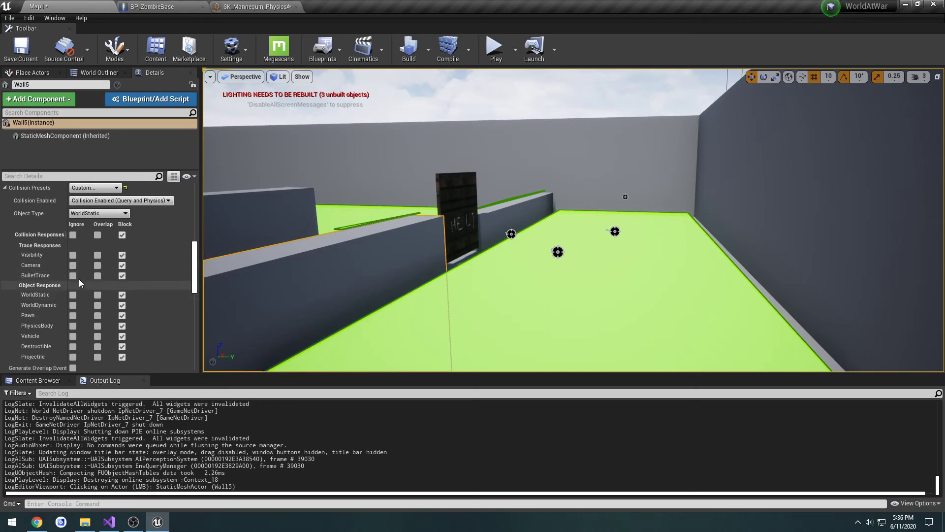
pyautogui.moveTo(310, 275); pyautogui.dragTo(256, 266, button='right')
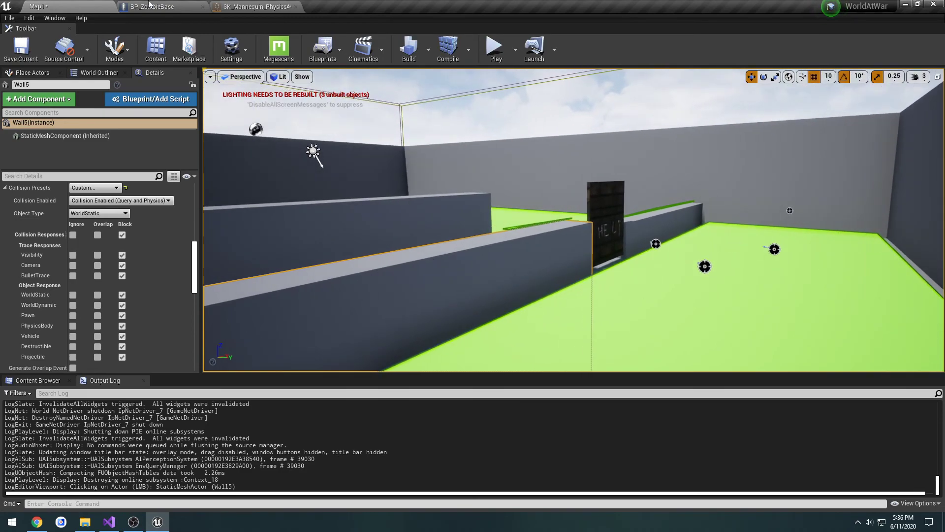
# Step: Close the SK_Mannequin physics asset and review the CapsuleComponent's collision responses in BP_ZombieBase
pyautogui.click(191, 8)
pyautogui.click(296, 7)
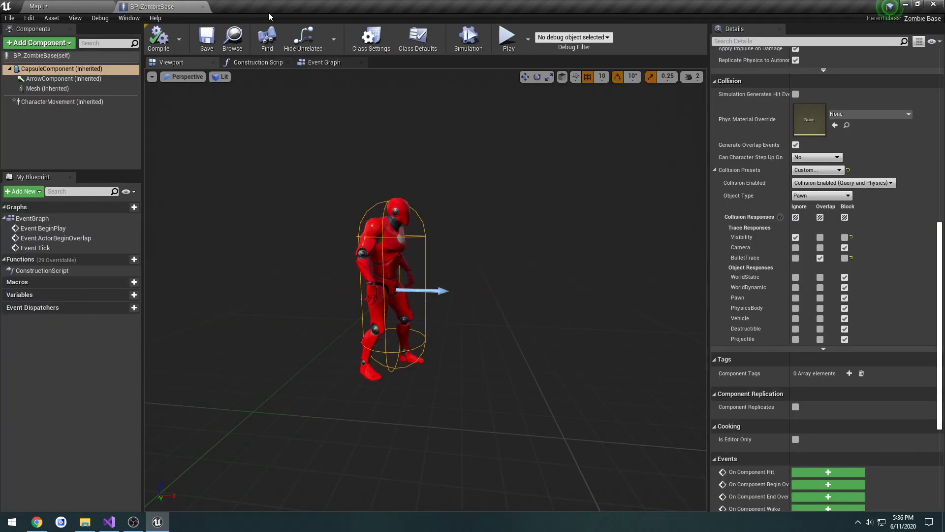
pyautogui.click(78, 70)
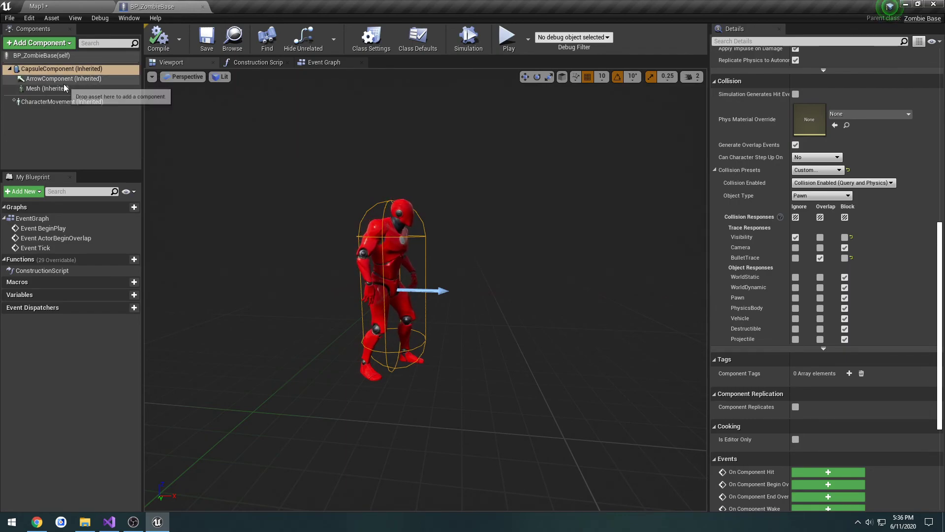
# Step: Close the BP_ZombieBase editor and clear the Output Log in the Map1 level editor
pyautogui.click(202, 7)
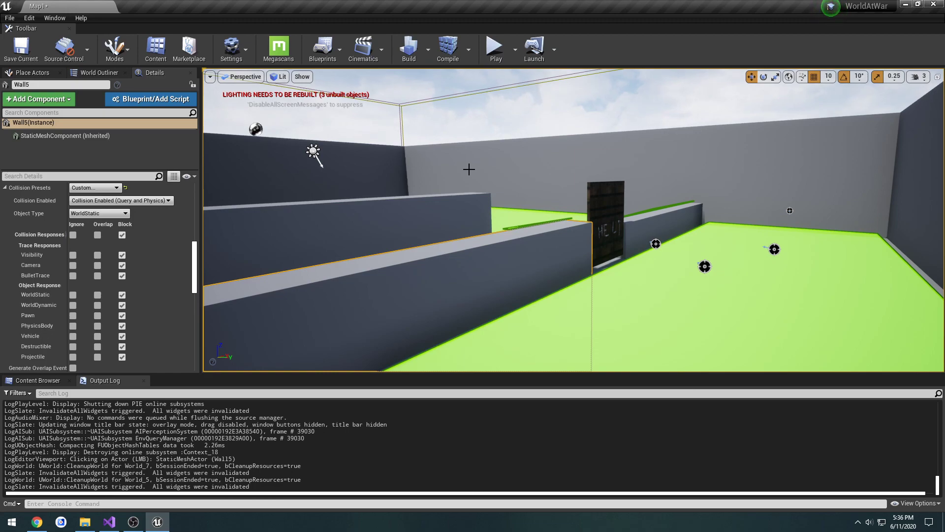
pyautogui.rightClick(432, 452)
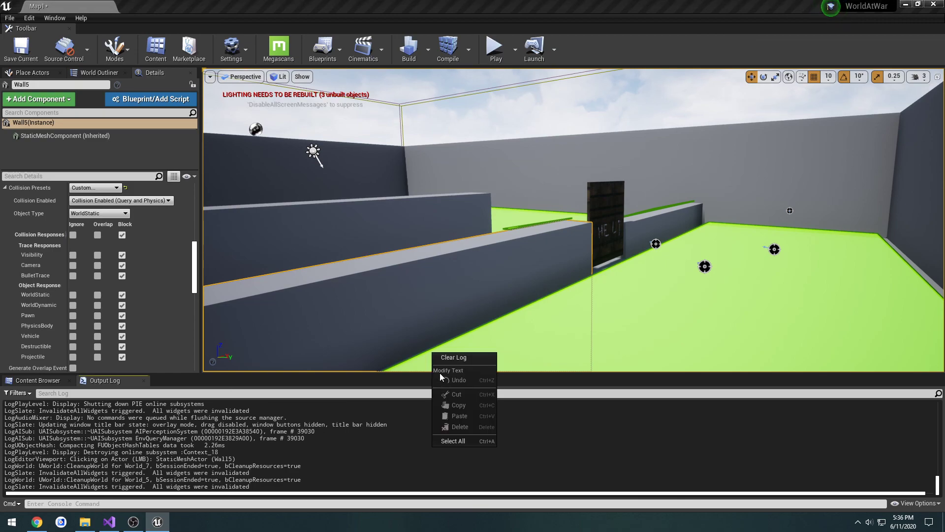
pyautogui.click(450, 358)
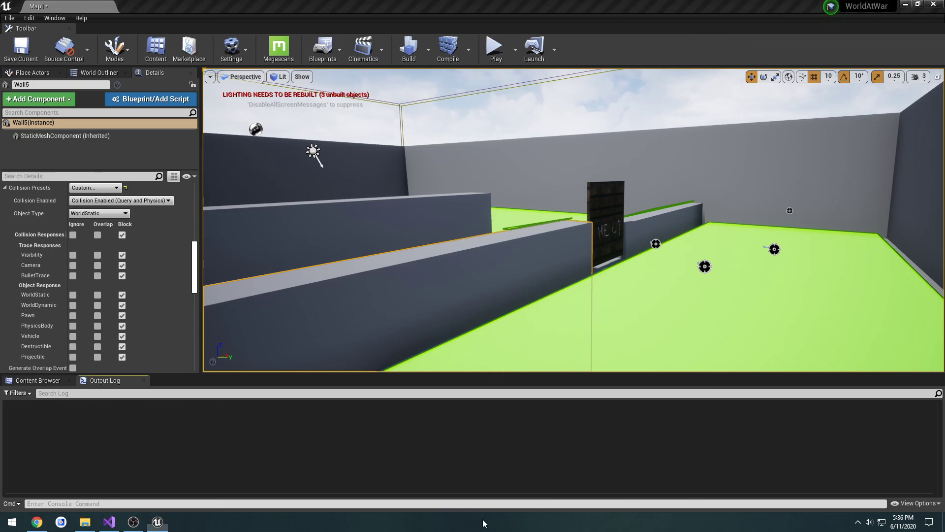